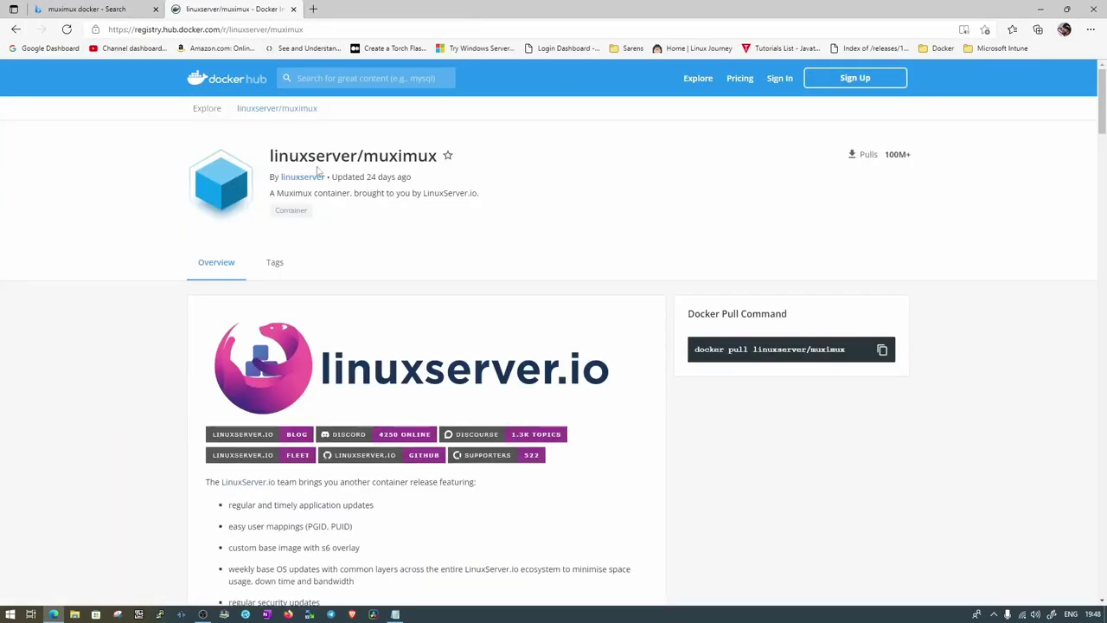
Copy the full docker cli run command from the linuxserver/muximux page on Docker Hub
scroll(459, 270, "down", 3)
scroll(460, 271, "down", 15)
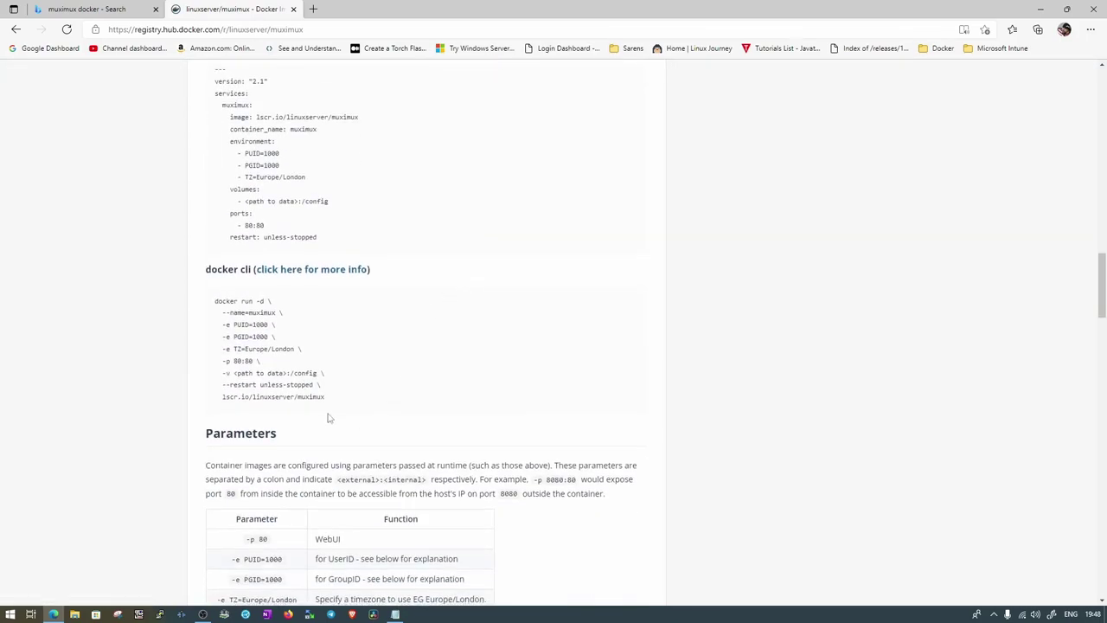
left_click_drag(333, 399, 214, 301)
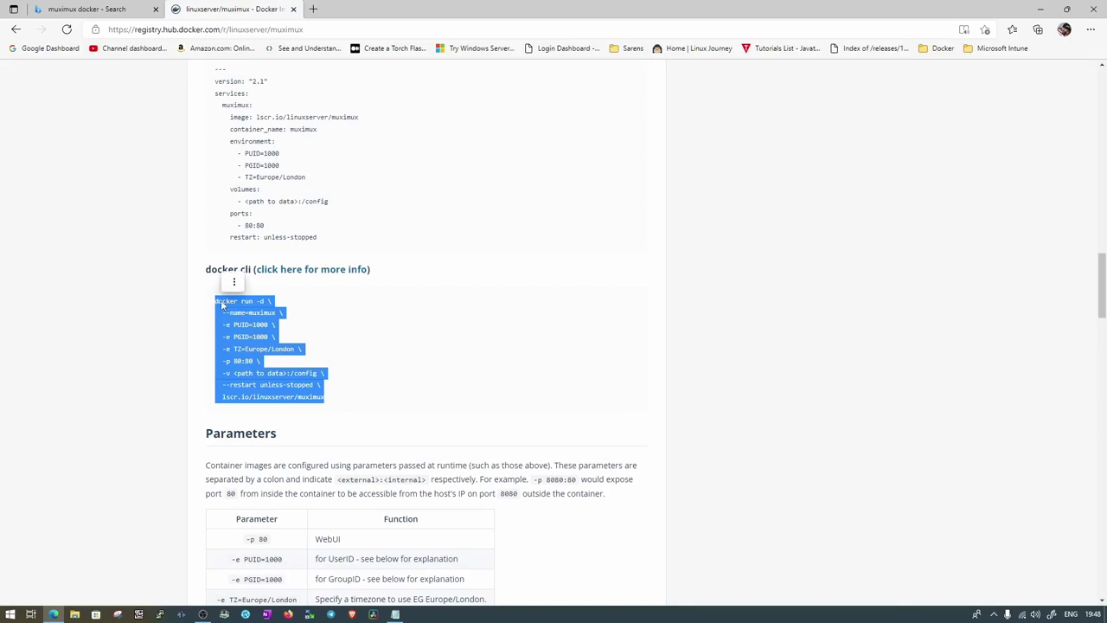
right_click(218, 300)
left_click(241, 311)
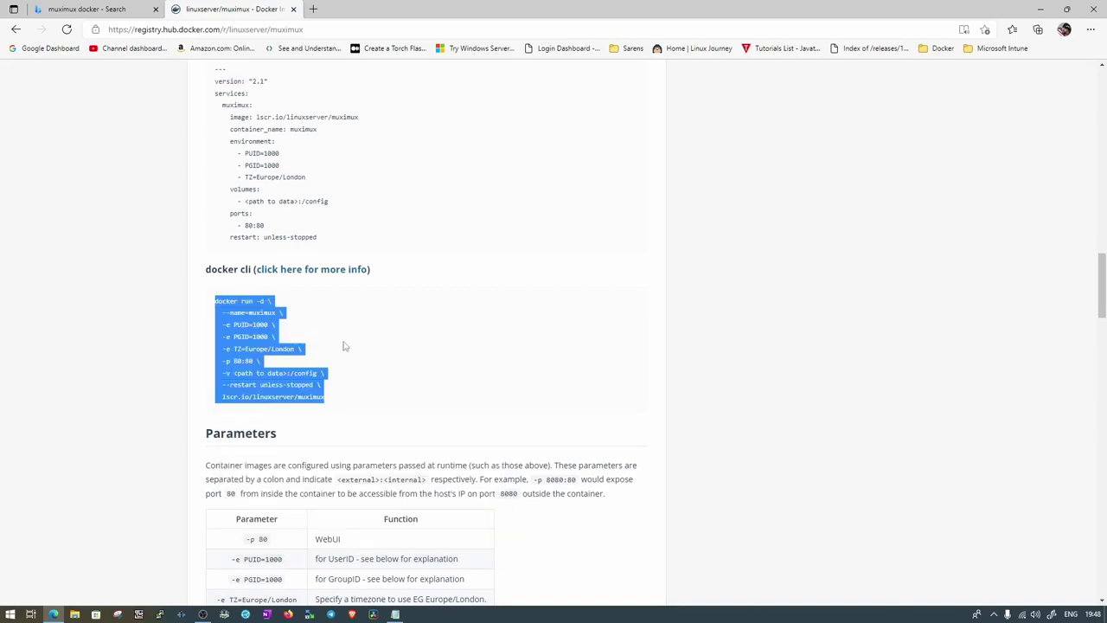
Switch to Notepad and paste the docker run command a few lines below the Media path
left_click(395, 613)
left_click(462, 35)
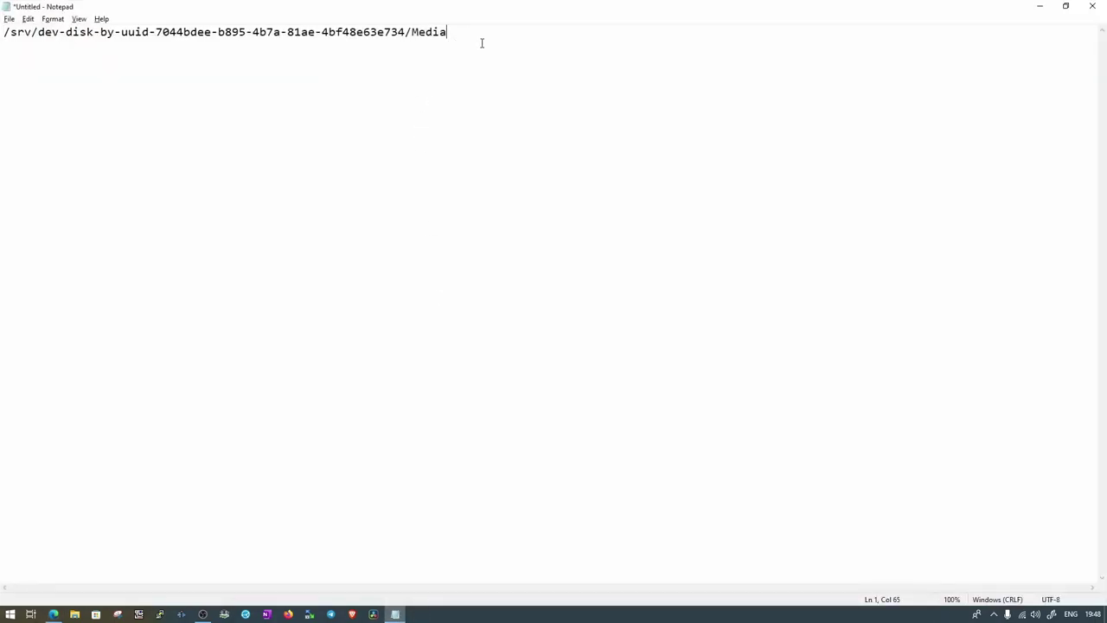
key("Return")
key("Return")
key("Return")
key("ctrl+v")
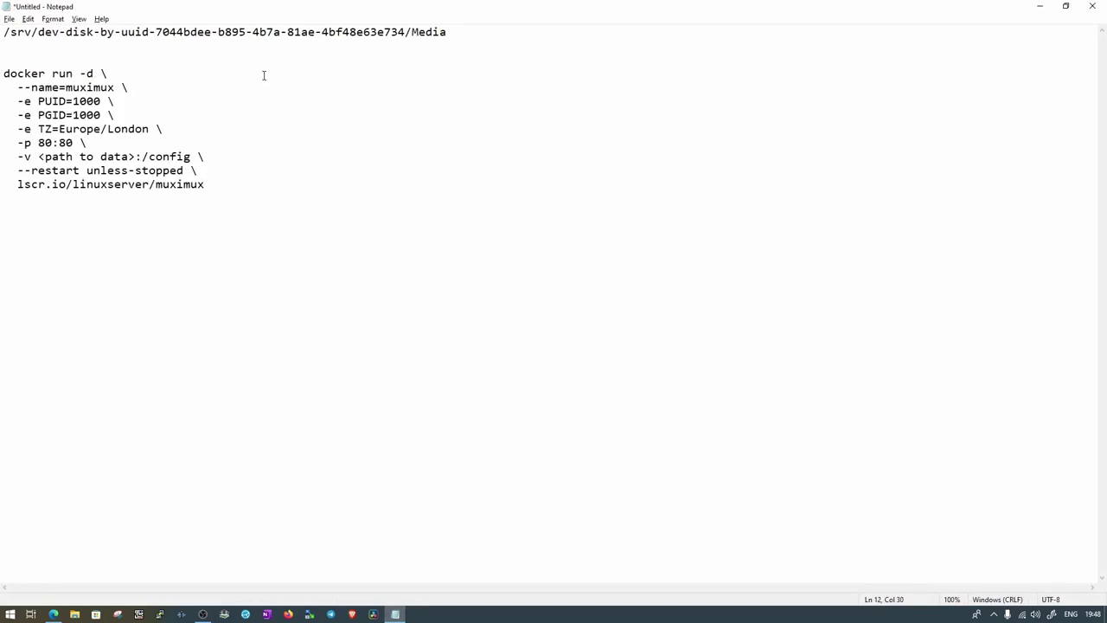
Connect over SSH as root to 192.168.1.49 from PowerShell and clear the terminal screen
left_click(458, 33)
left_click(53, 614)
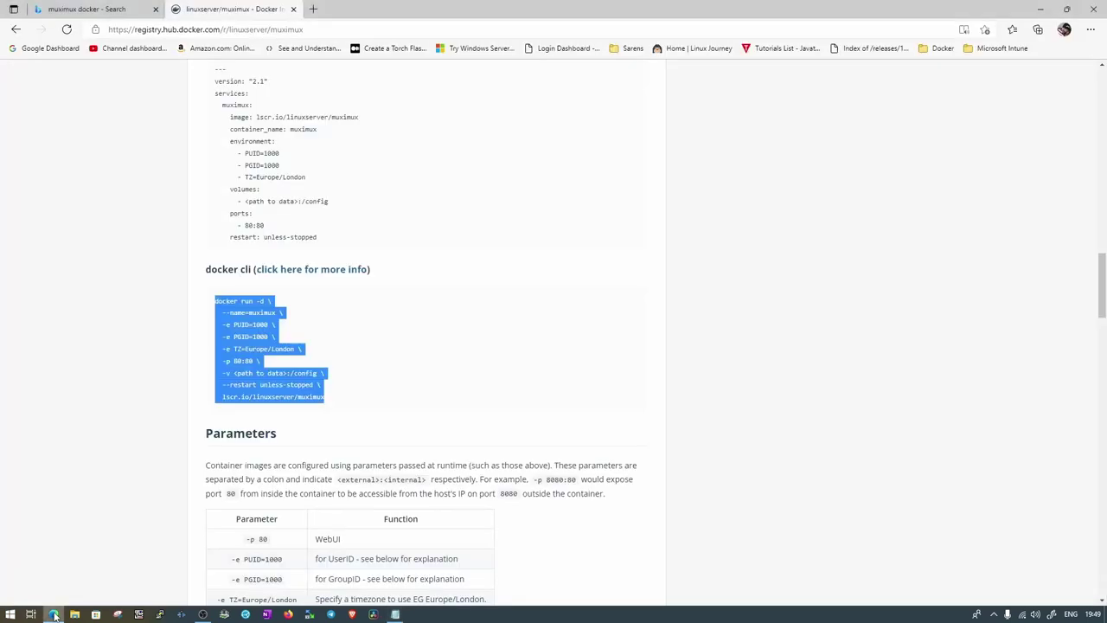
left_click(313, 8)
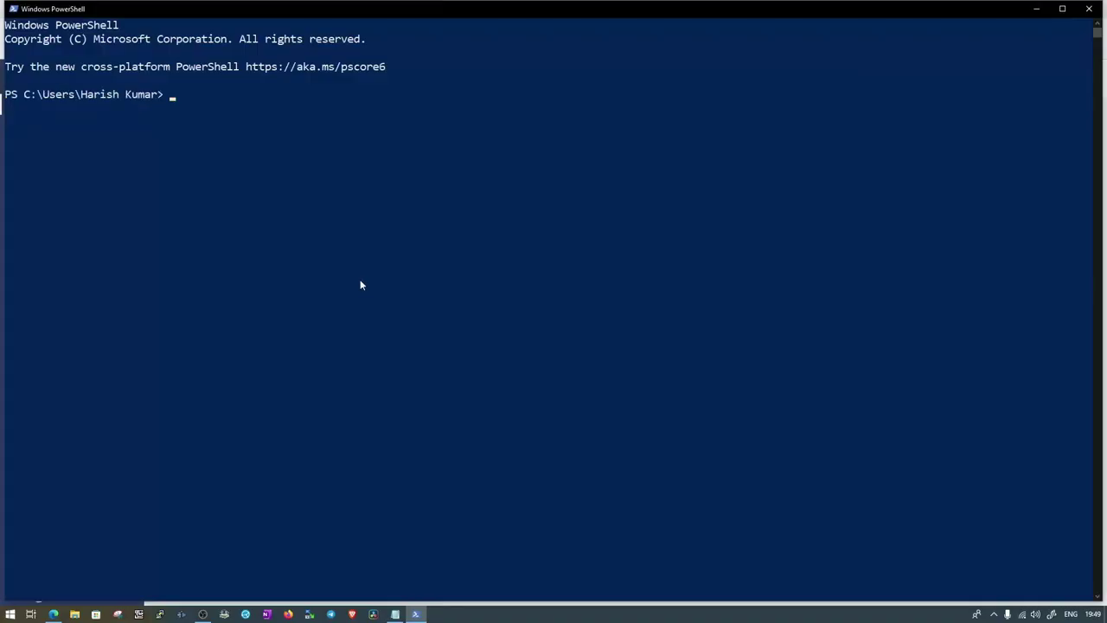
type("ssh root@192.168.1.49")
key("Return")
key("Return")
type("cl")
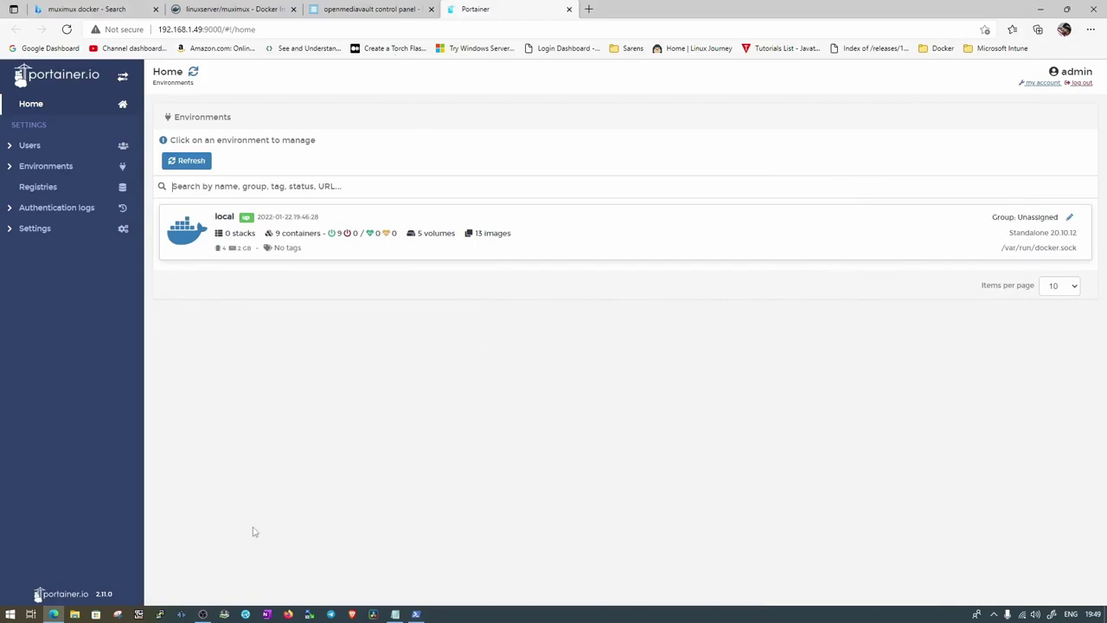
left_click(416, 614)
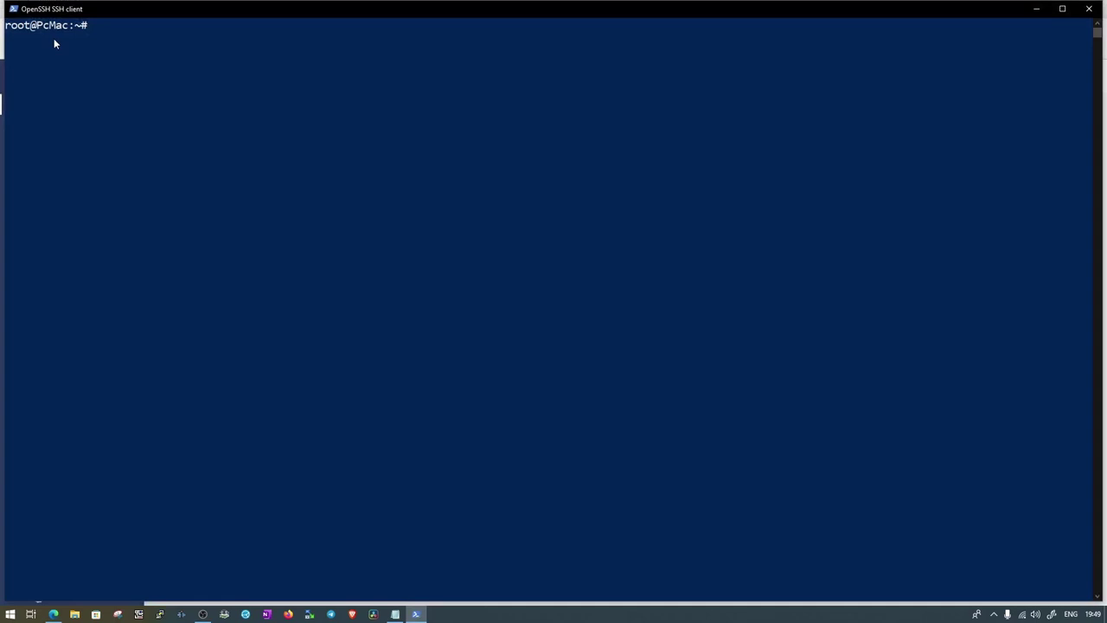
left_click(1037, 9)
View the container list of the local environment in Portainer in the browser
left_click(385, 11)
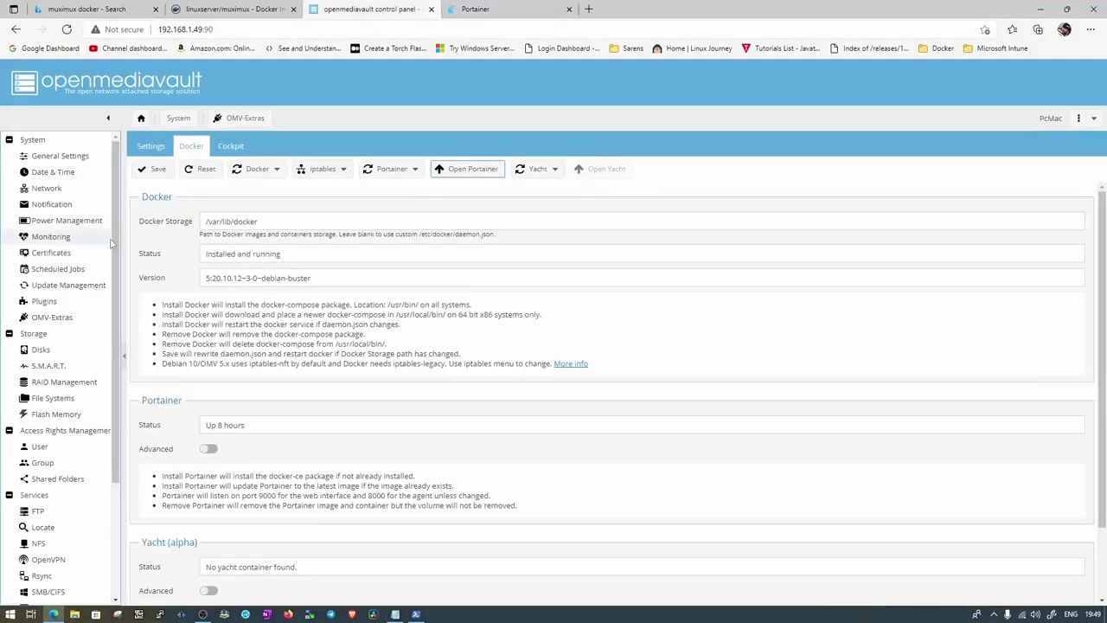
left_click(475, 10)
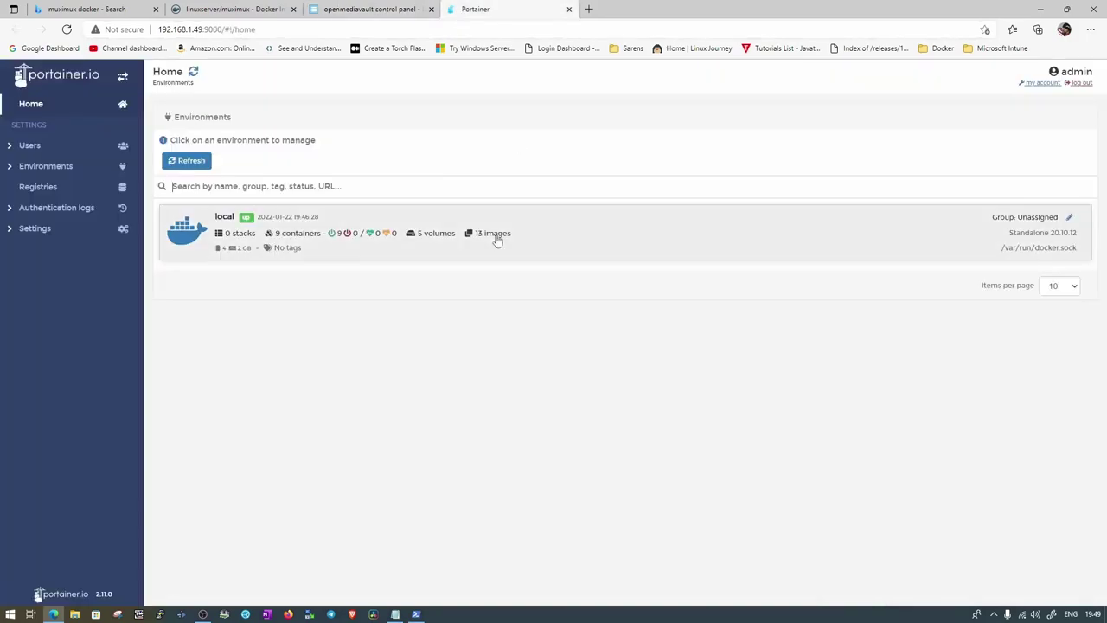
left_click(522, 255)
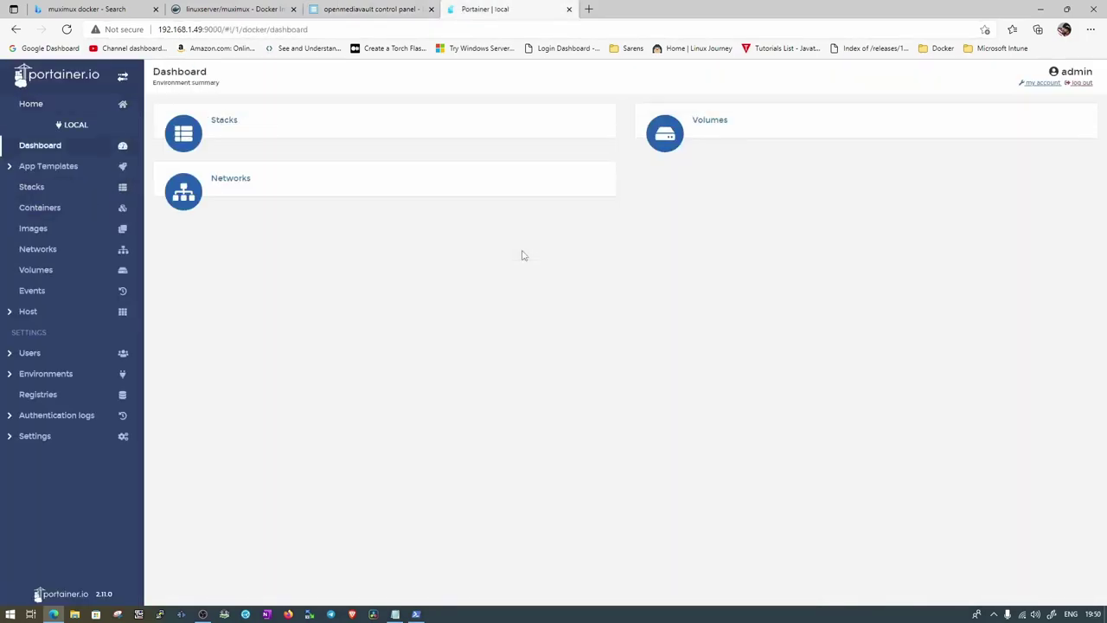
left_click(43, 208)
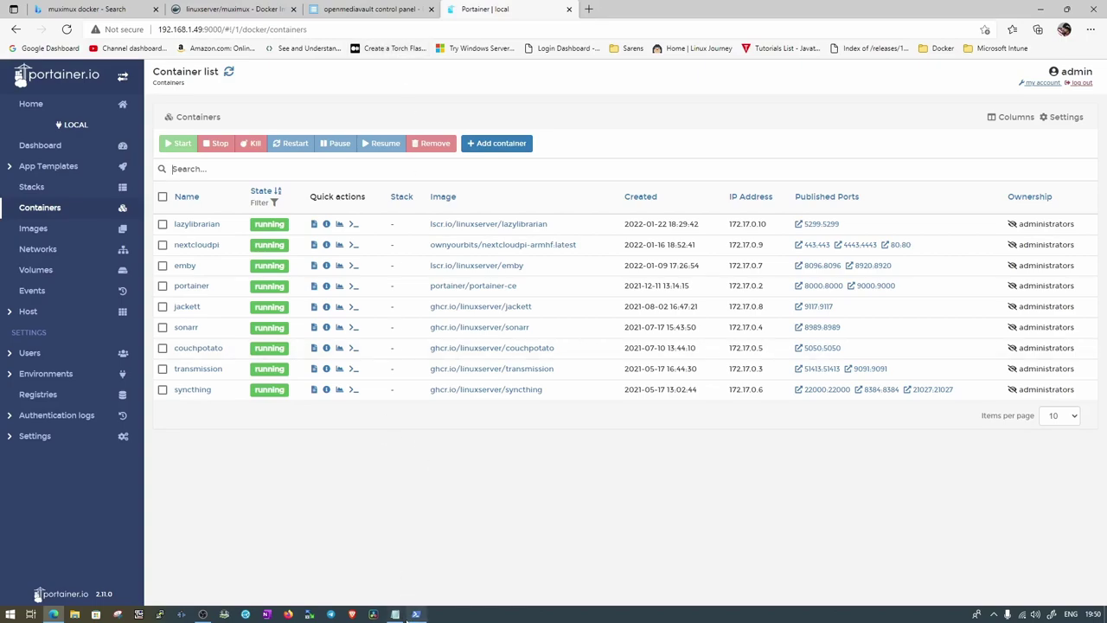
Look up the user and group IDs of PcMac in the SSH session with "id PcMac"
left_click(401, 617)
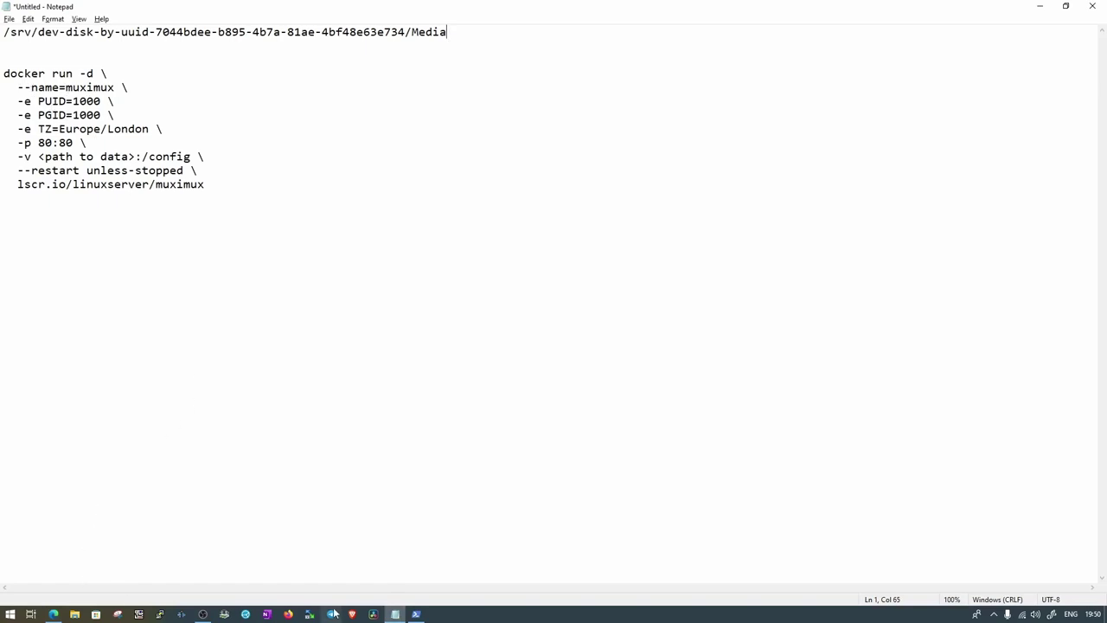
left_click(416, 614)
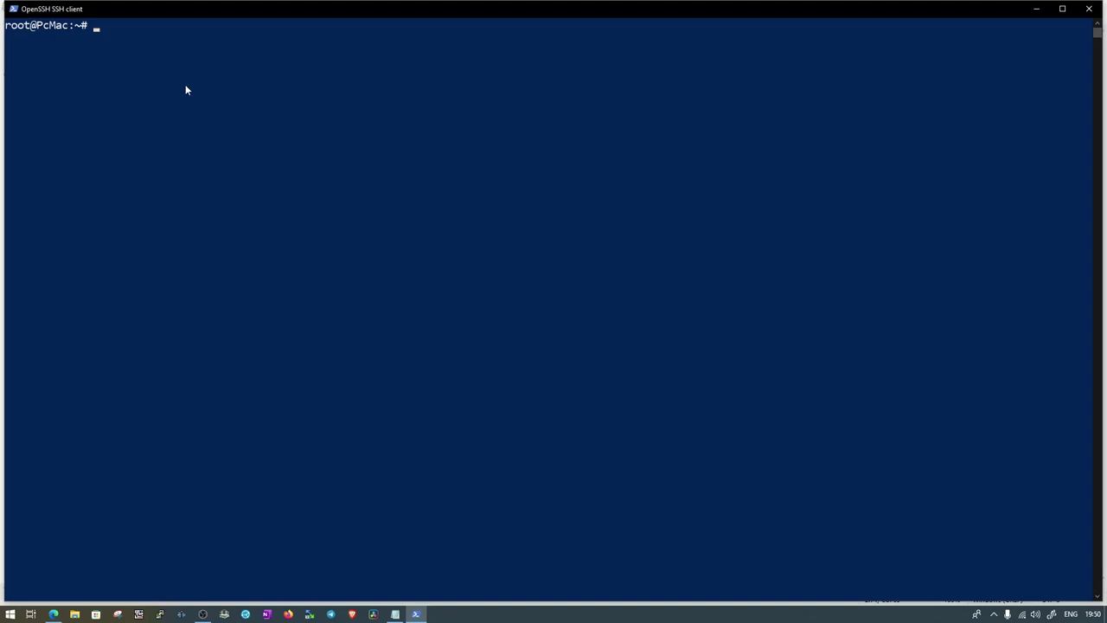
type("id PcMac")
key("Return")
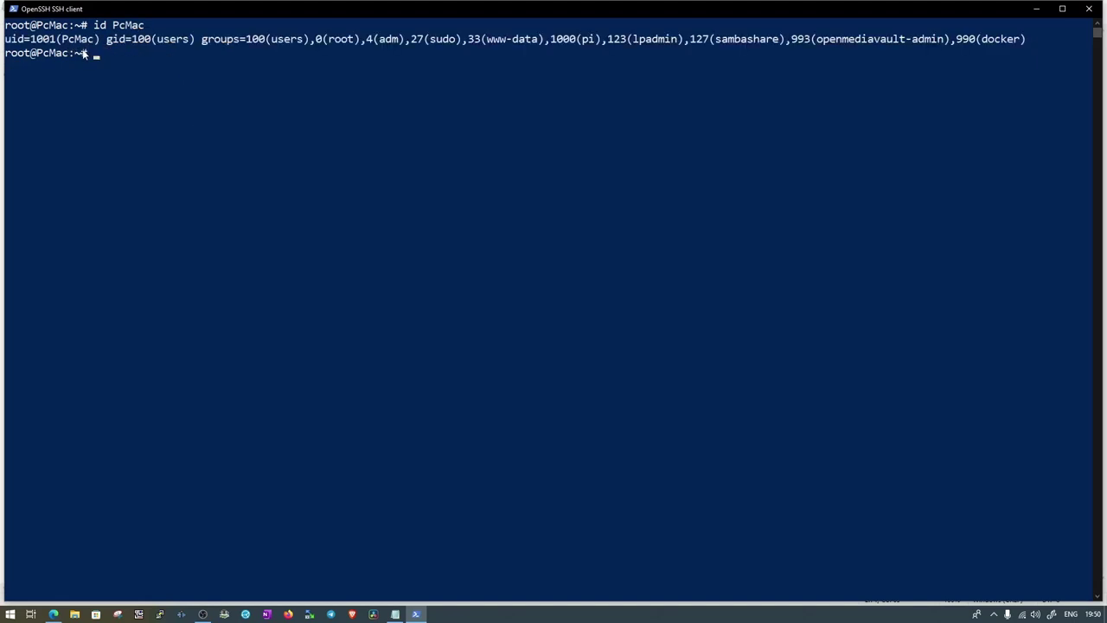
left_click(1036, 9)
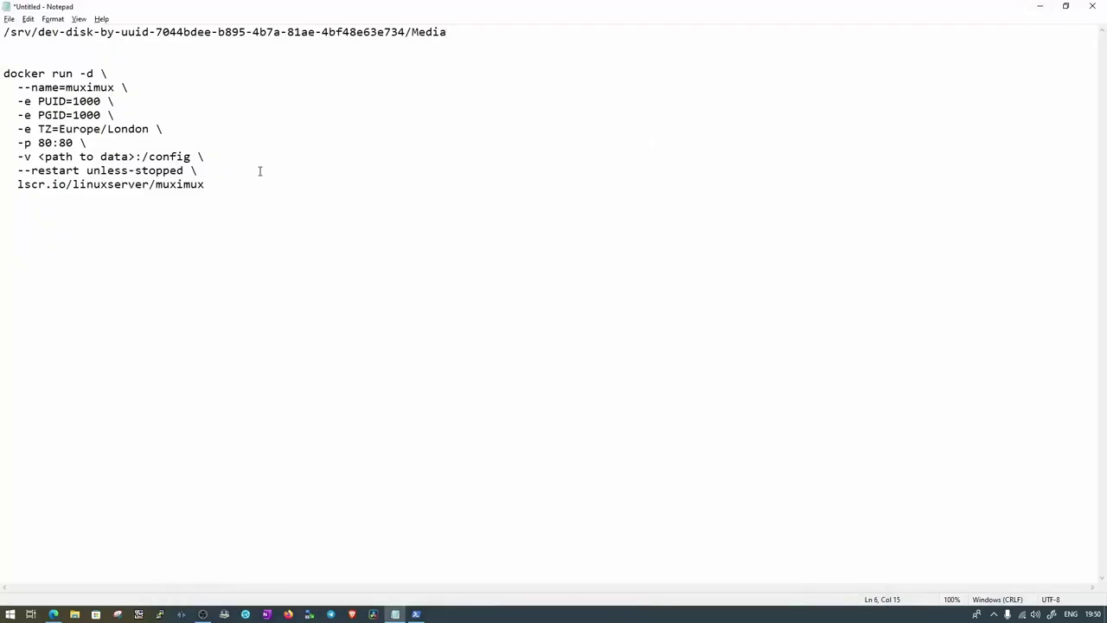
Set PUID to 1001 and PGID to 100 in the Notepad docker run command
key("BackSpace")
type("1")
key("BackSpace")
Copy the time zone Asia/Kolkata from openmediavault's Date & Time settings and use it as the TZ value in the Notepad command
left_click(53, 614)
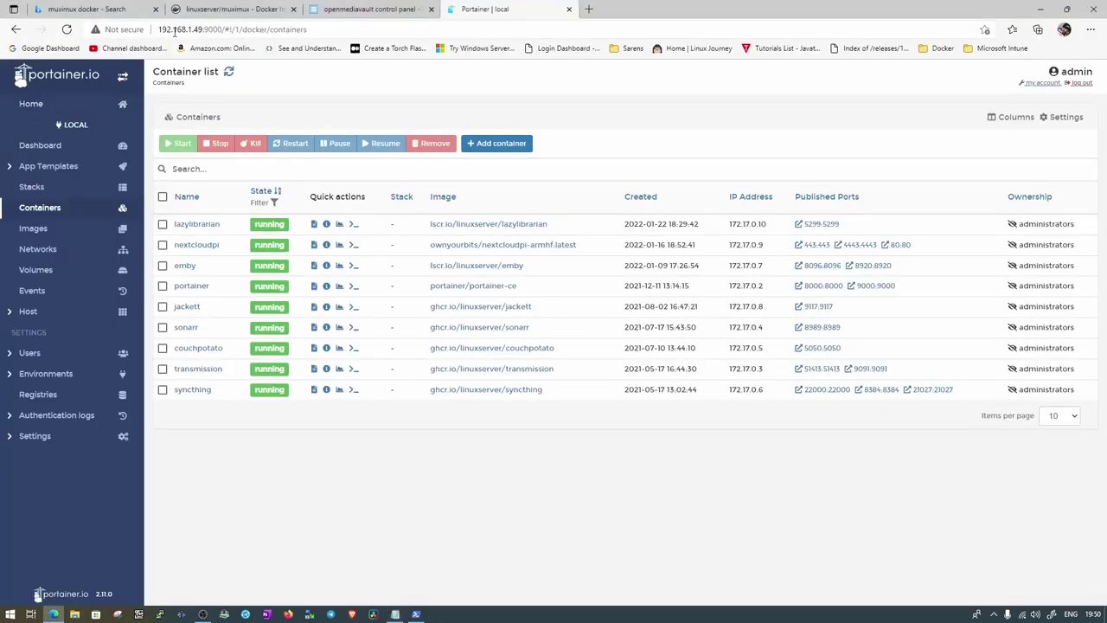
left_click(357, 10)
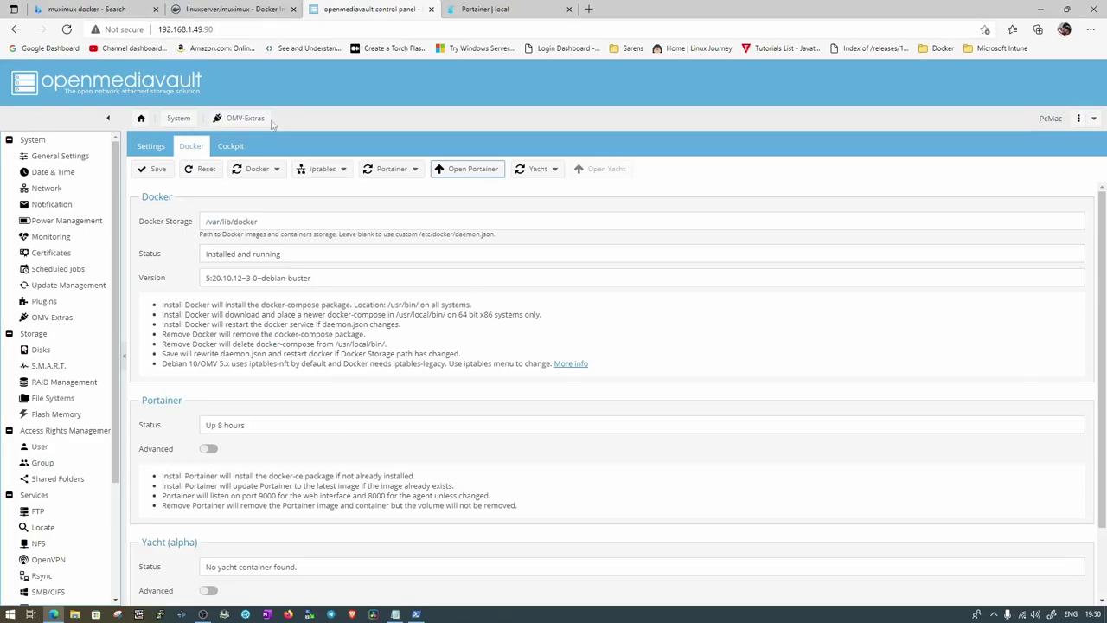
left_click(73, 187)
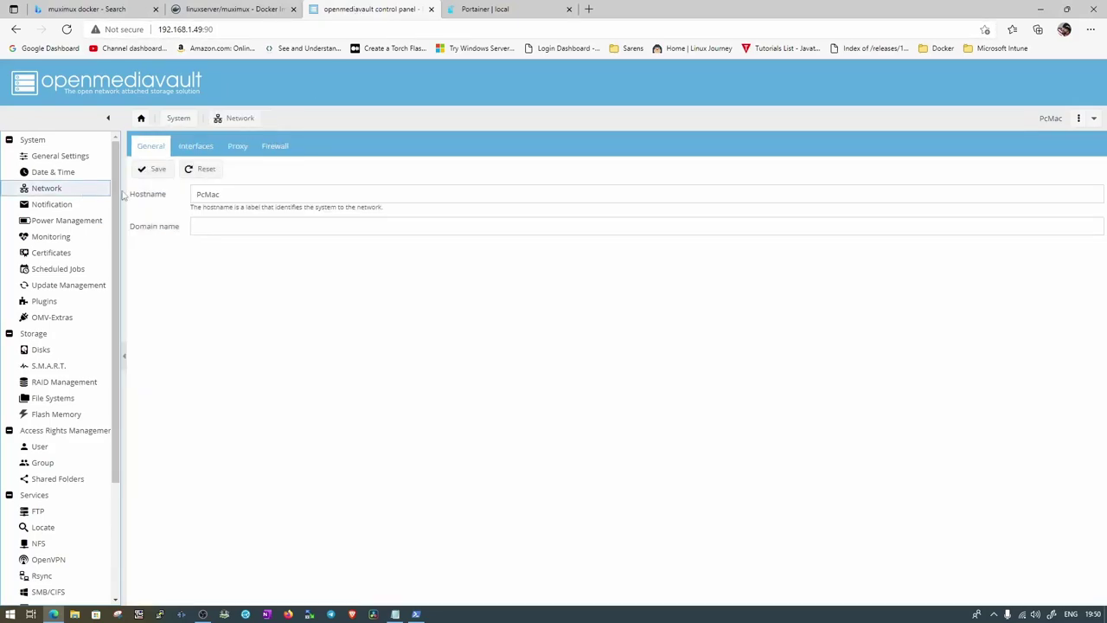
left_click(195, 147)
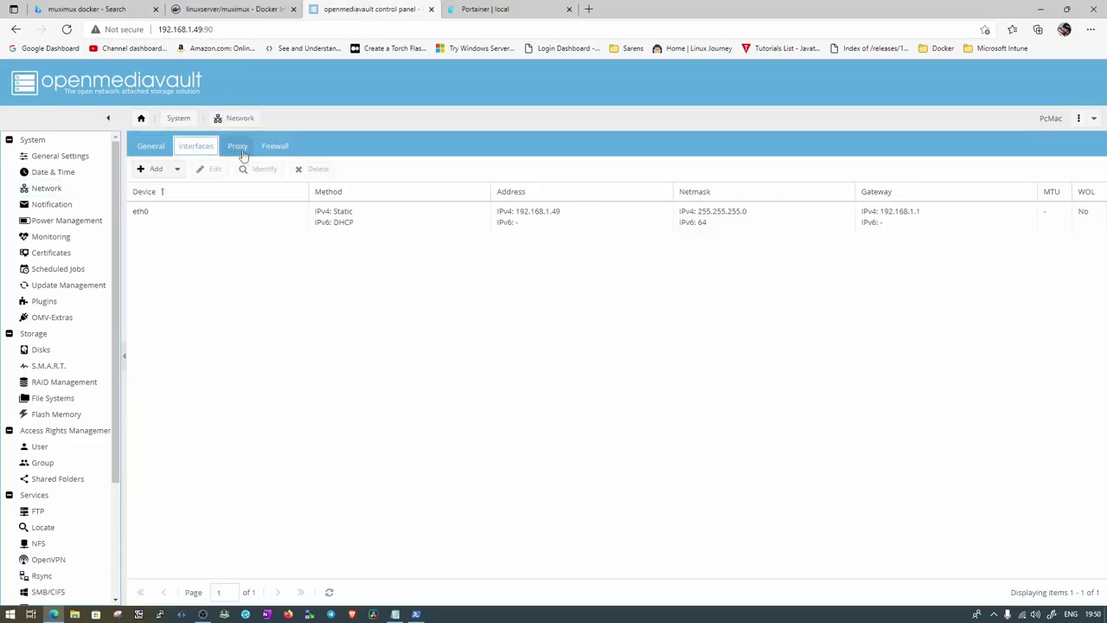
left_click(150, 146)
left_click(53, 172)
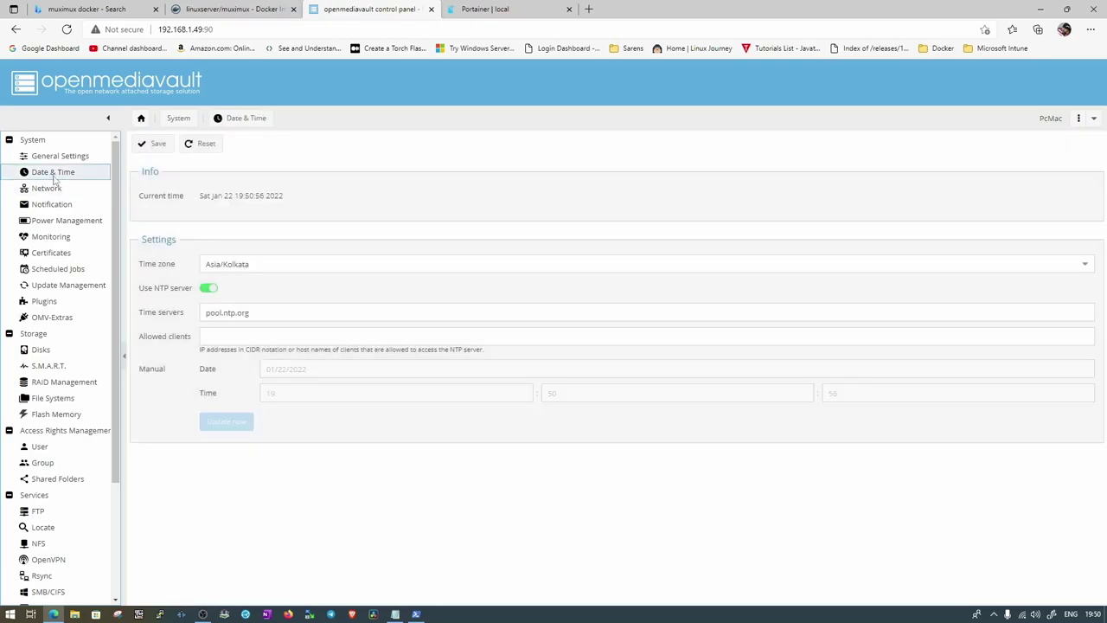
left_click(234, 264)
key("ctrl+c")
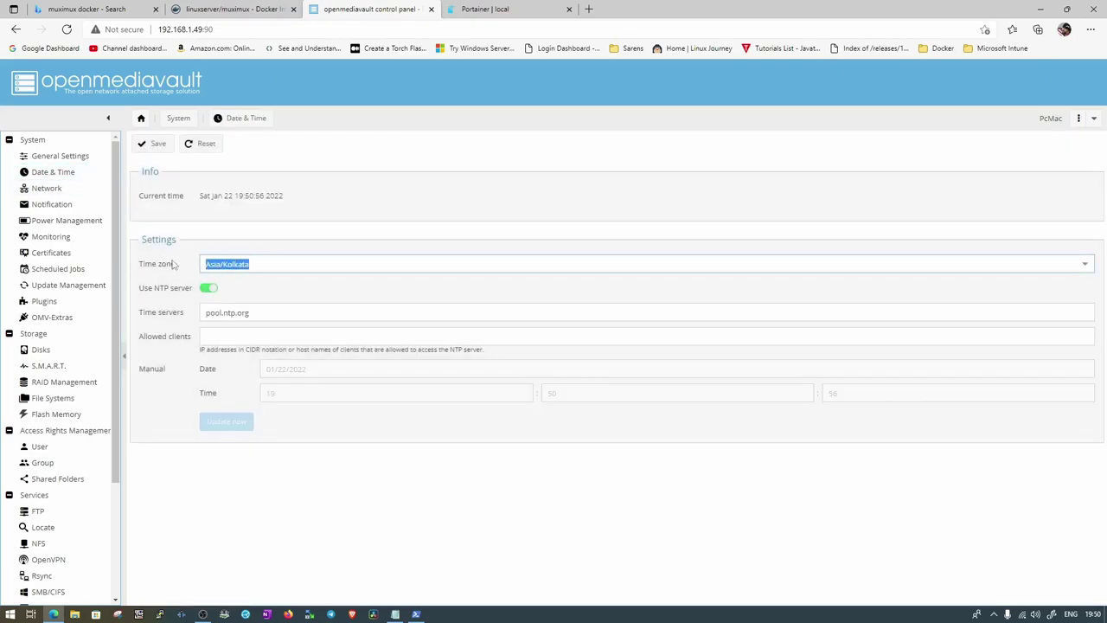
left_click(394, 614)
key("ctrl+v")
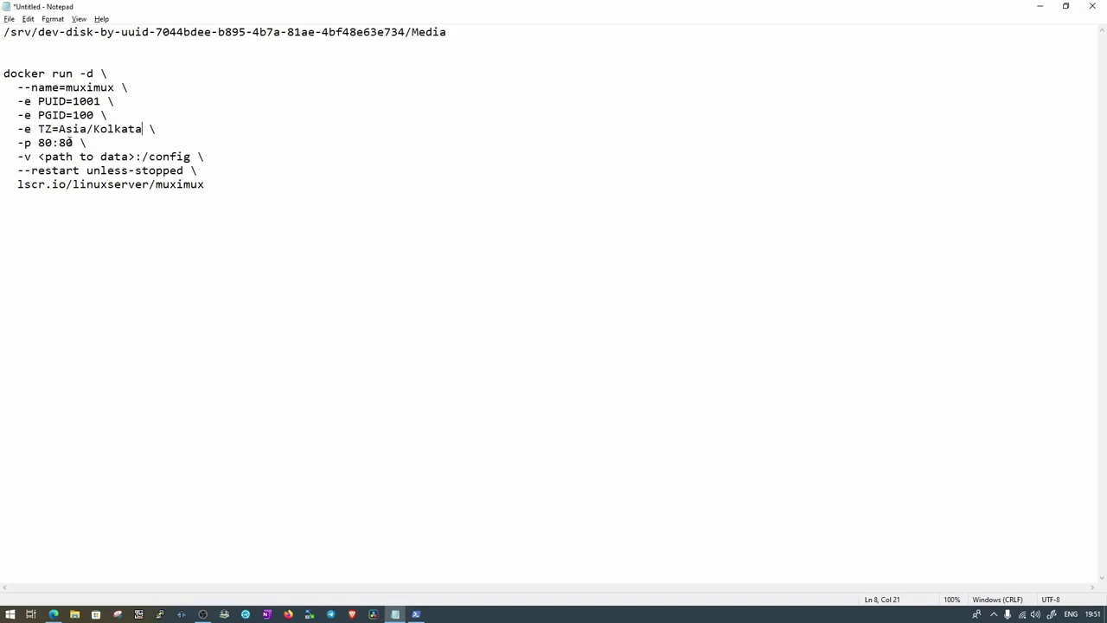
Change the port mapping in the docker run command to 80:95
left_click(67, 143)
key("Delete")
key("BackSpace")
type("95")
Replace the "<path to data>" placeholder with the disk path from the first line, up to the slash before Media
left_click_drag(410, 32, 6, 32)
right_click(6, 32)
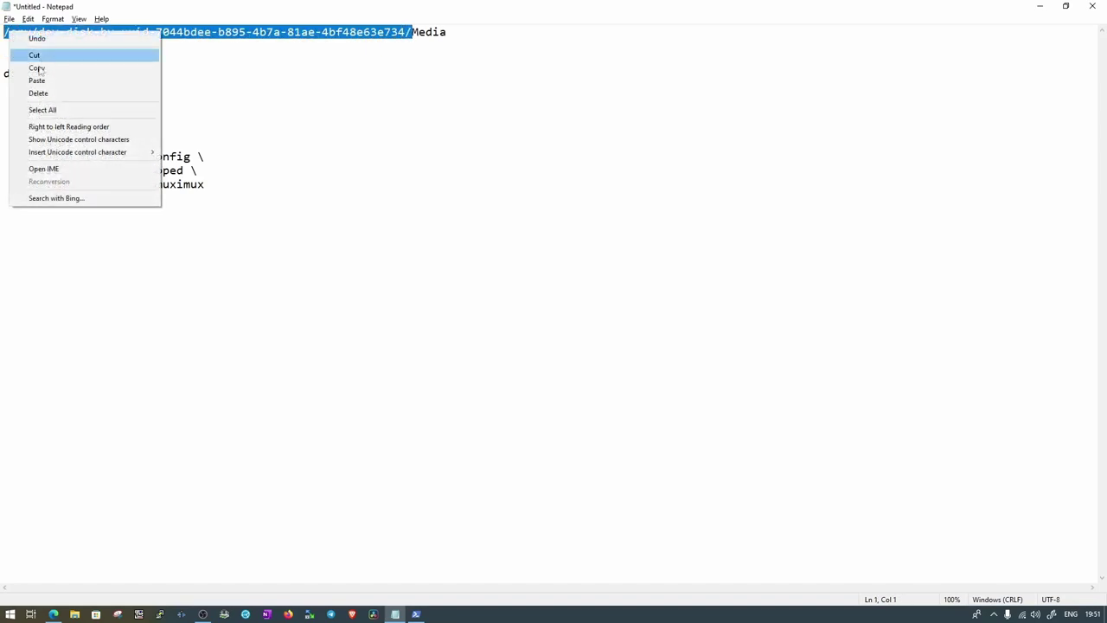
left_click(38, 67)
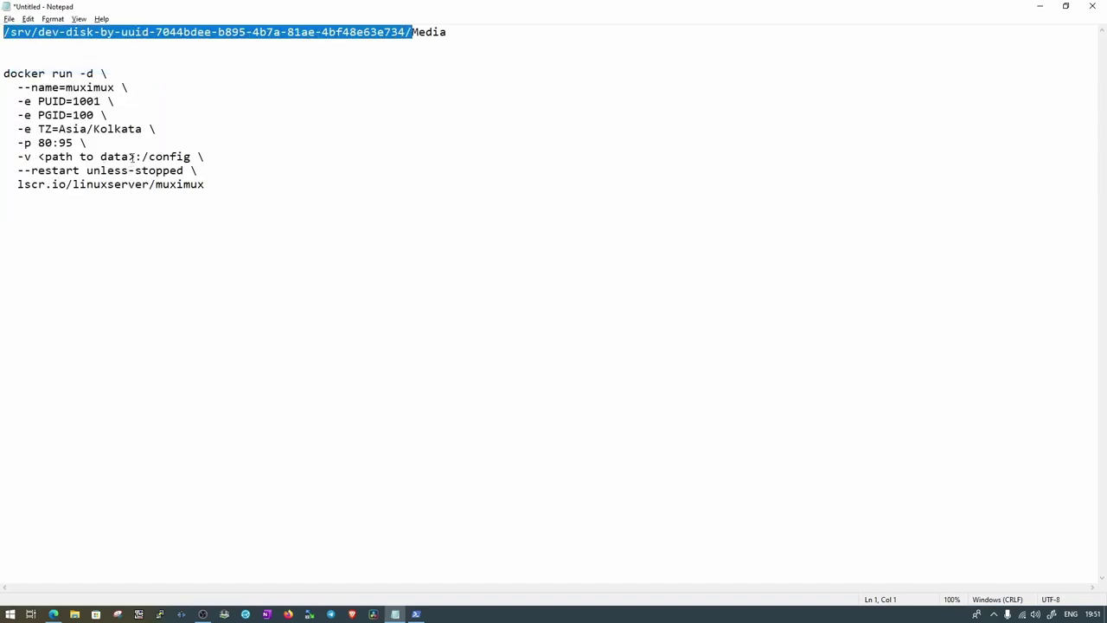
left_click_drag(135, 157, 40, 158)
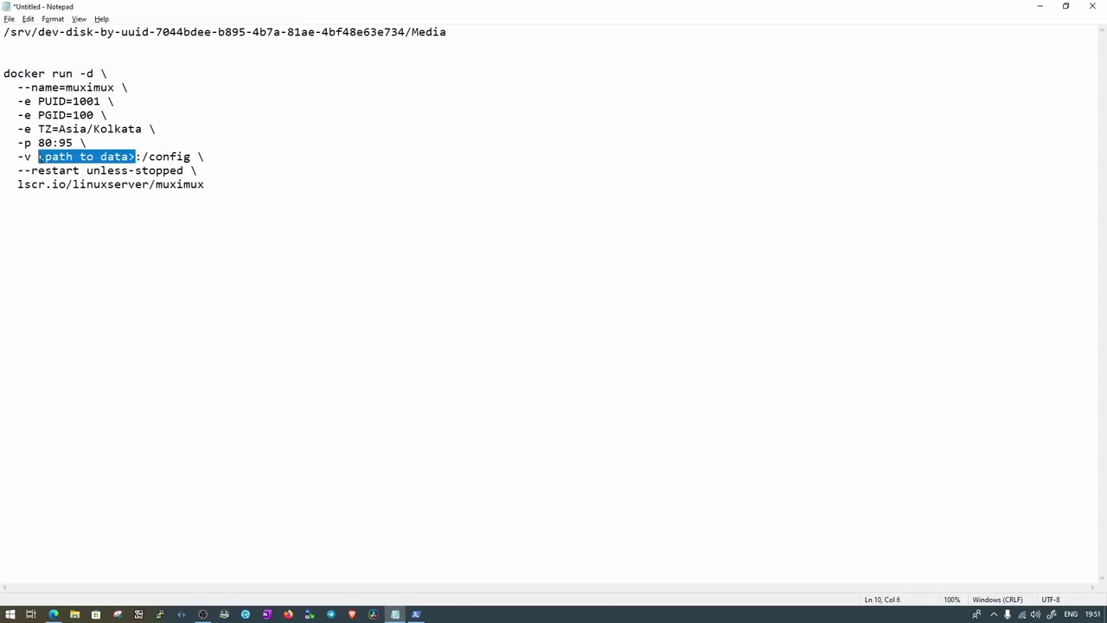
key("ctrl+v")
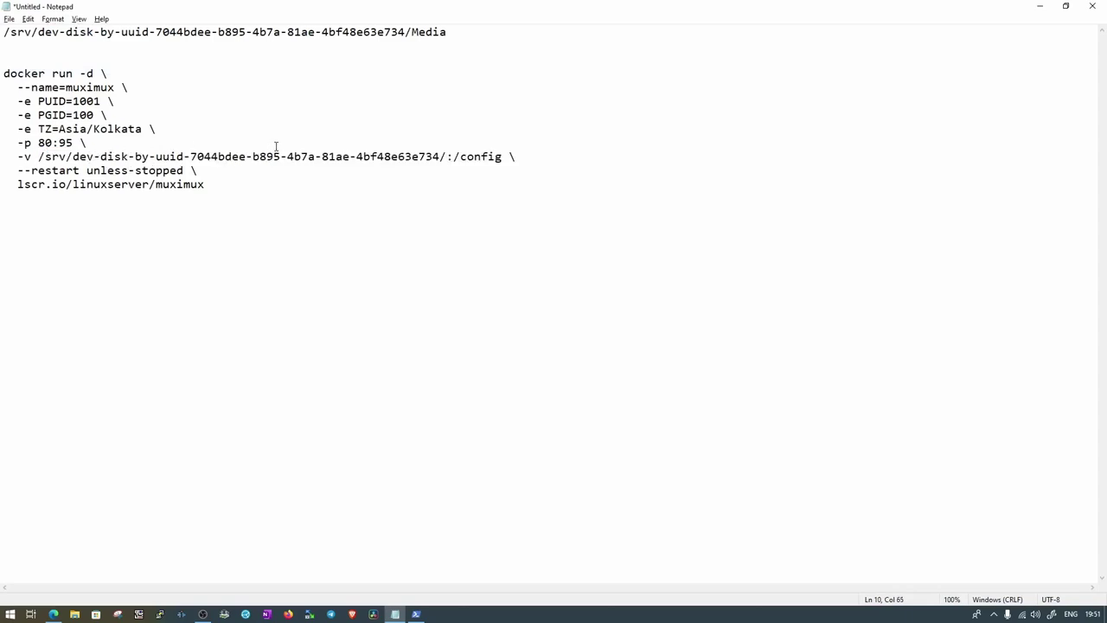
Extend the config volume's host path with Containers/muximux, copying the folder name from the container name
type("Containers")
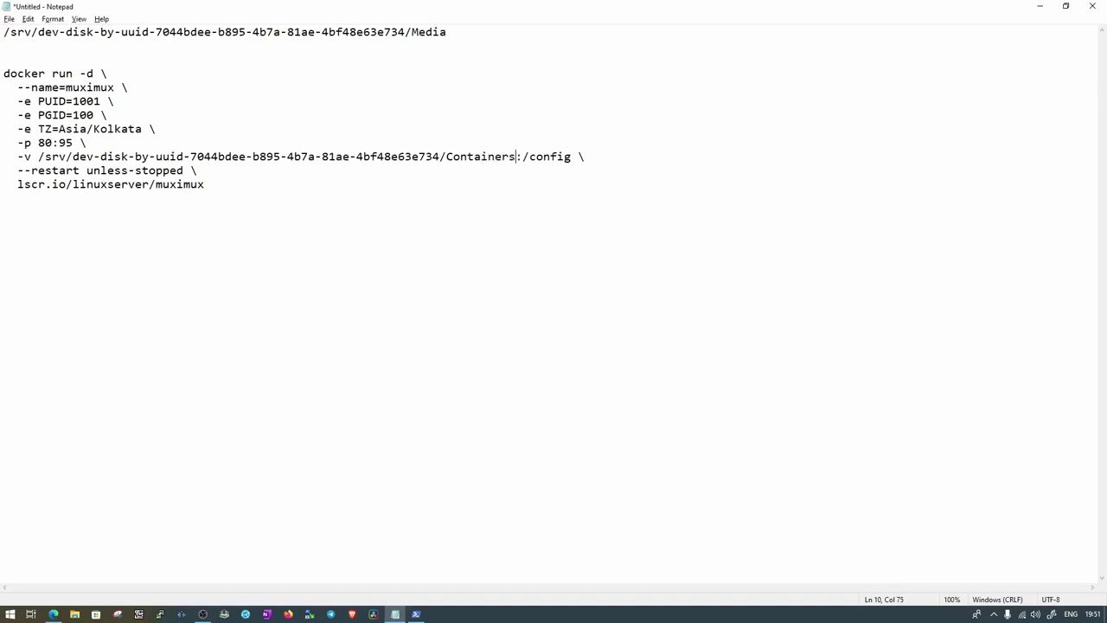
type("/")
double_click(93, 88)
left_click_drag(114, 87, 66, 88)
key("ctrl+c")
left_click(521, 157)
key("ctrl+v")
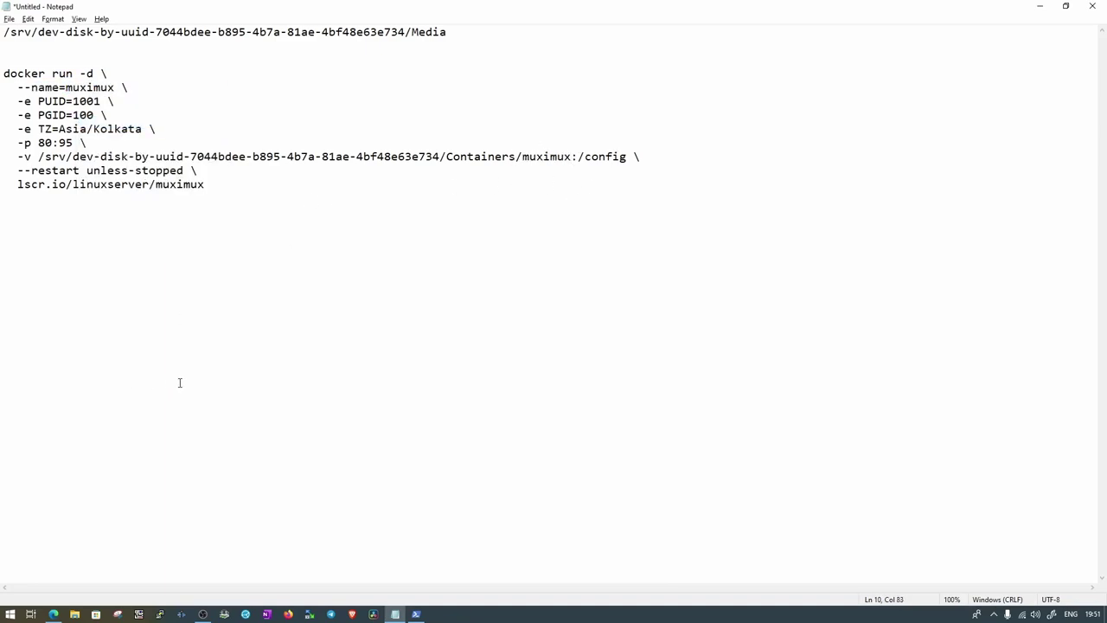
Open the network location \\192.168.1.49 and examine the existing folders in its Containers share
key("super+r")
type("\\\\")
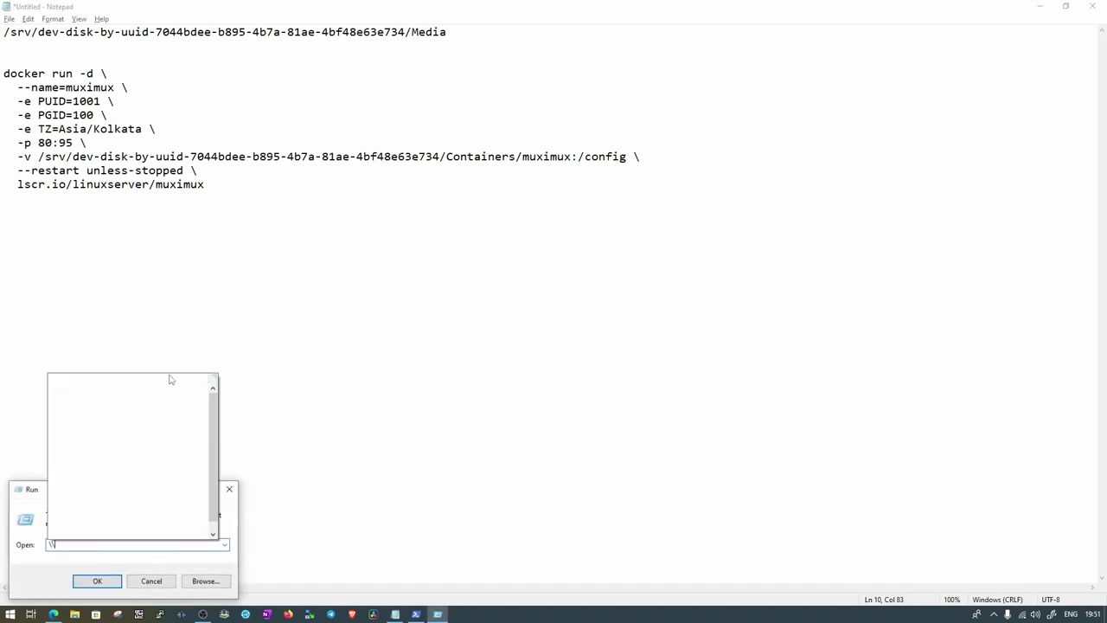
type("192.168.1")
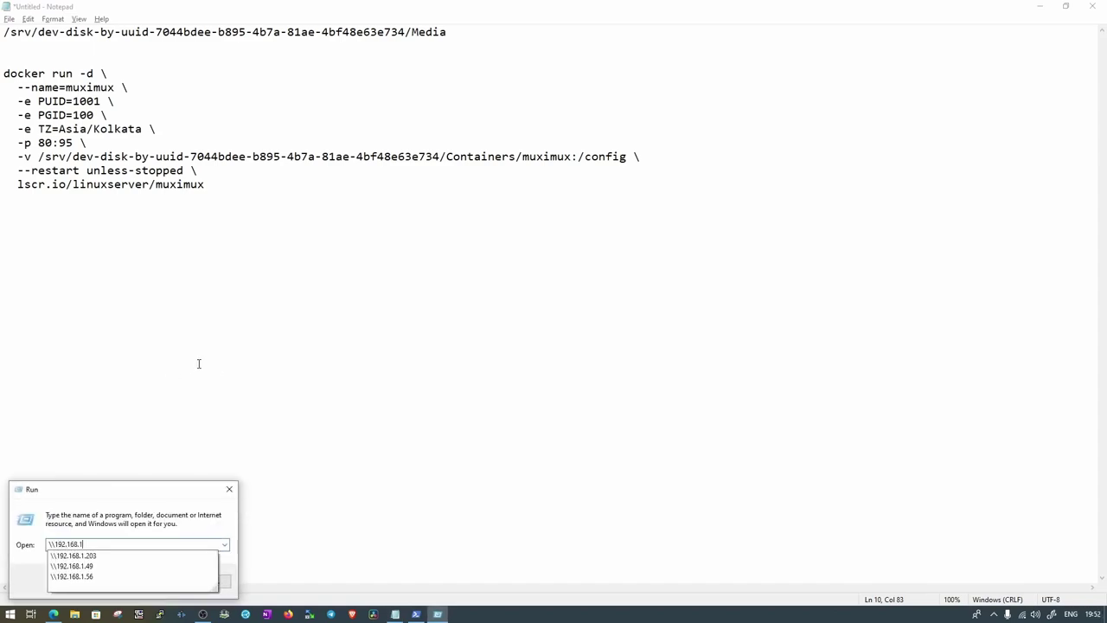
type(".49")
key("Return")
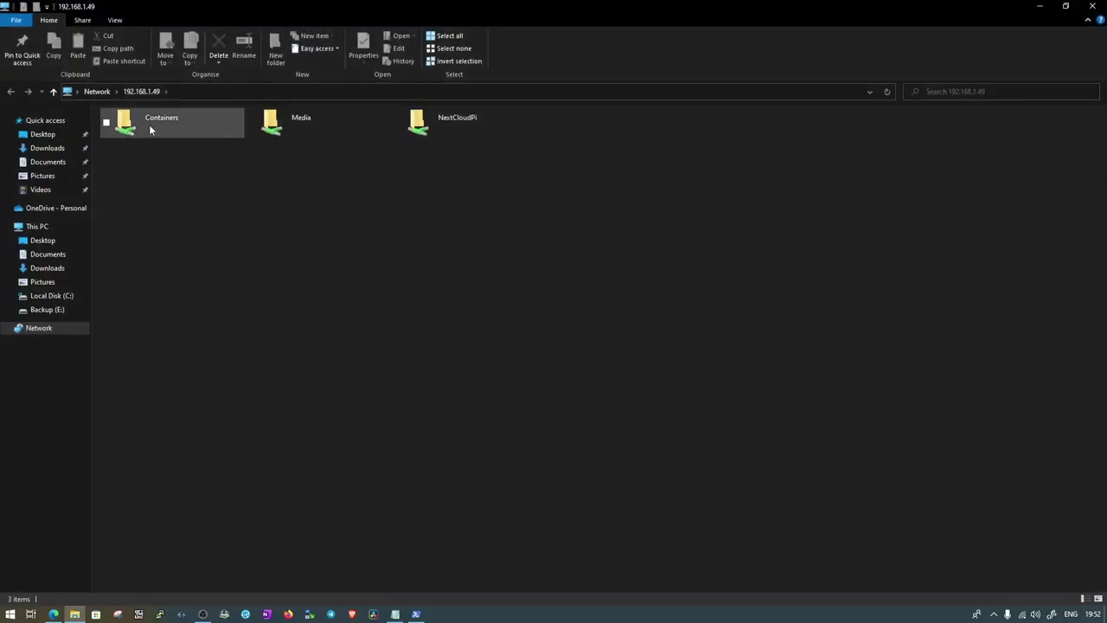
double_click(150, 128)
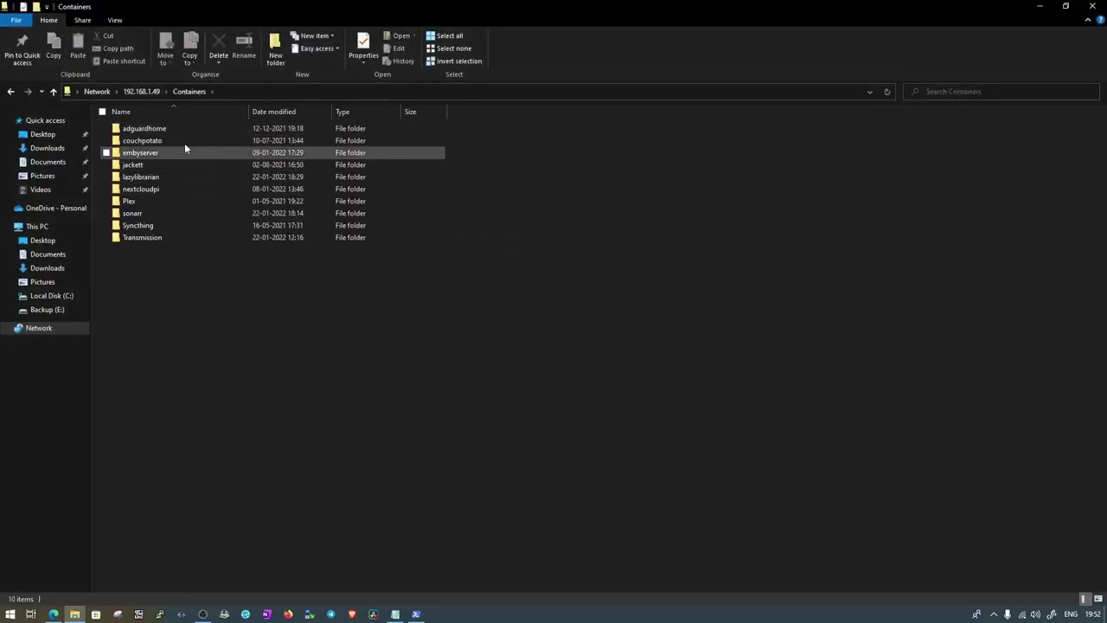
left_click(1029, 21)
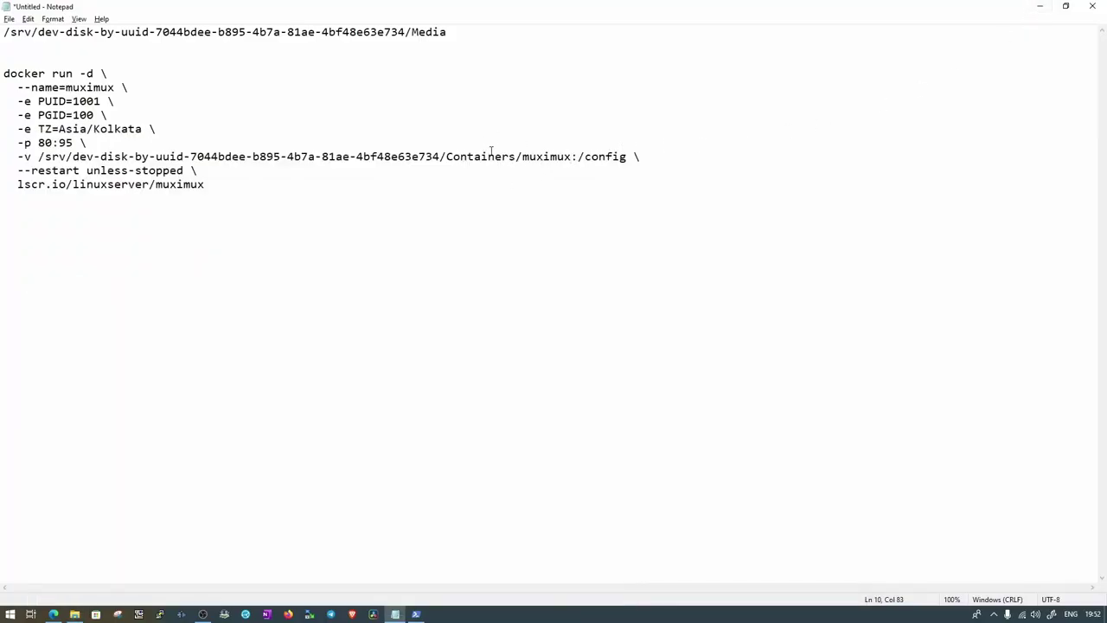
Copy the full docker run command with port mapping 80:95 and run it in the OpenSSH terminal
key("alt+Tab")
left_click_drag(220, 187, 4, 72)
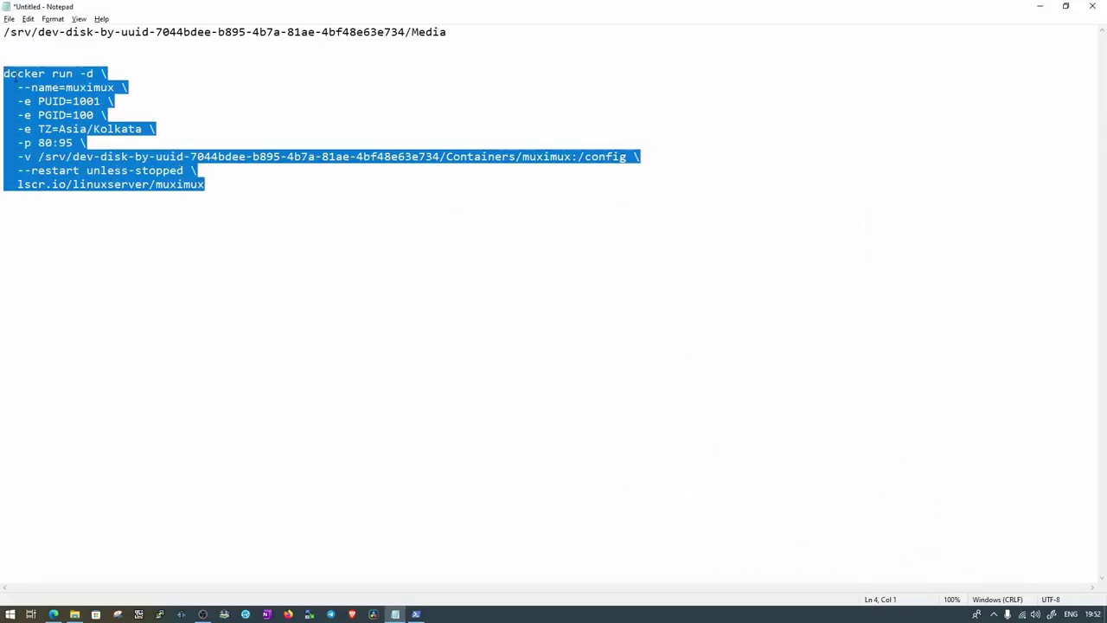
right_click(15, 76)
left_click(52, 115)
key("alt+Tab")
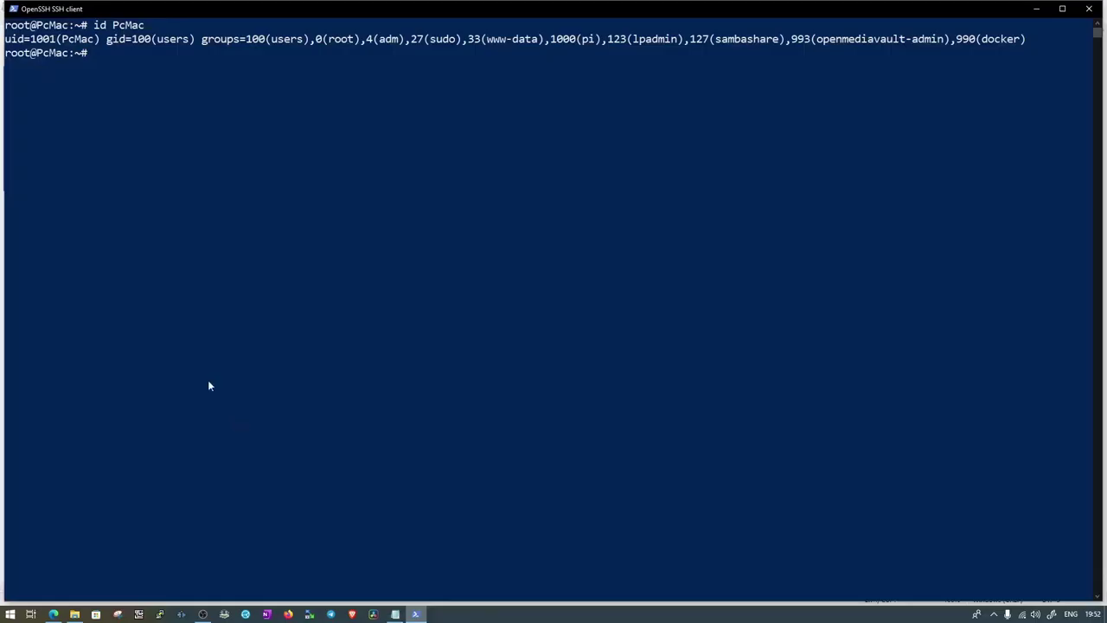
right_click(382, 272)
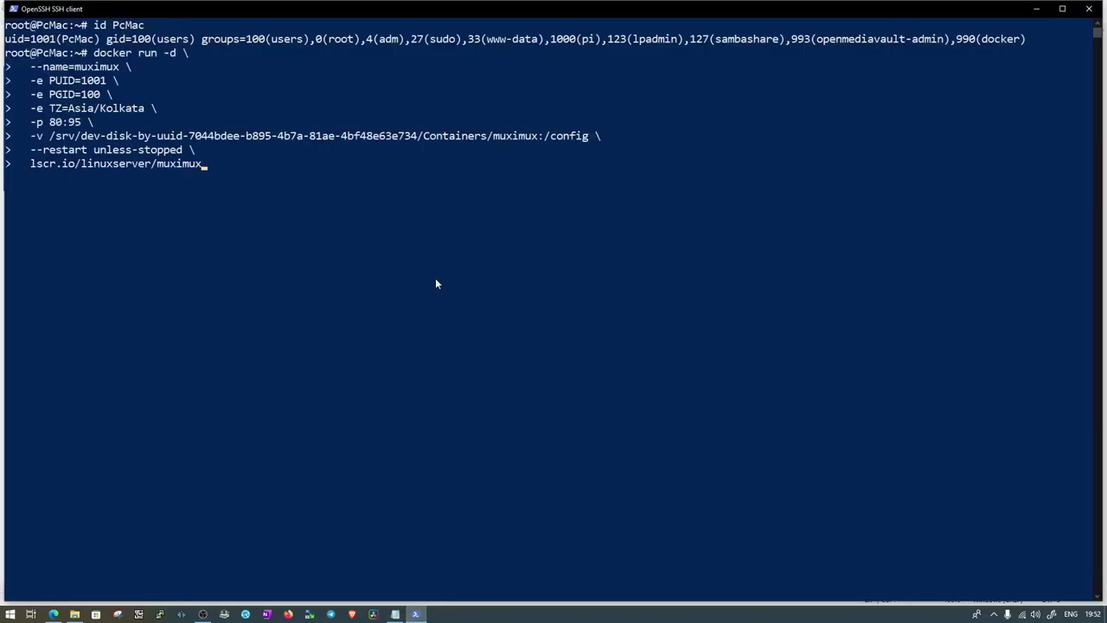
key("Return")
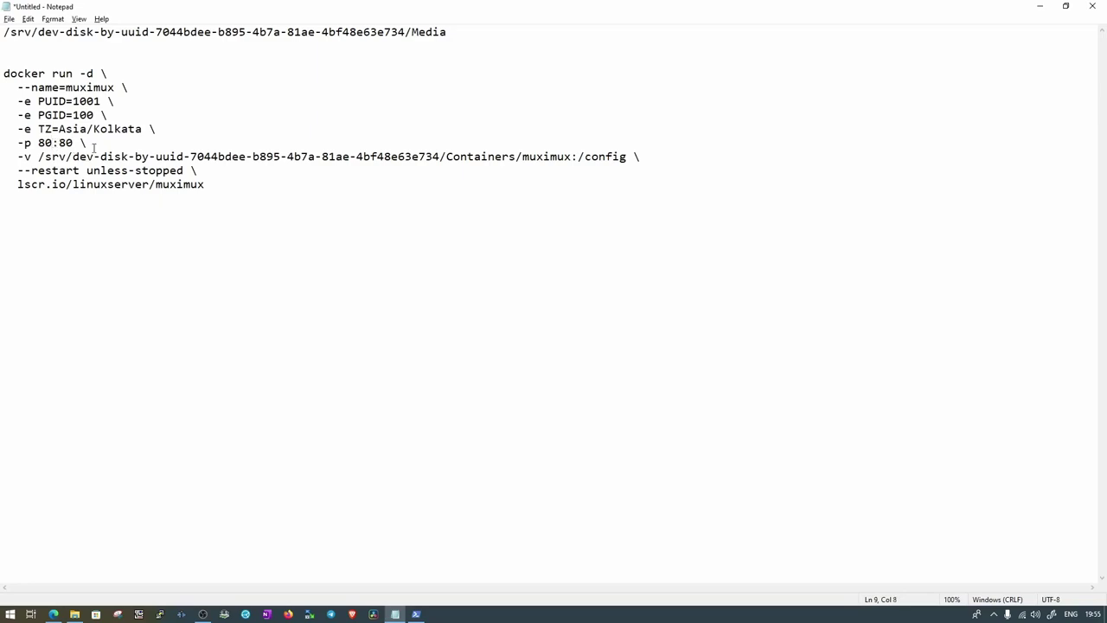
Set the host port in the docker run command to 95, making the mapping 95:80
key("BackSpace")
key("BackSpace")
type("95")
Copy the revised docker run command and run it in the OpenSSH terminal
left_click_drag(209, 185, 7, 74)
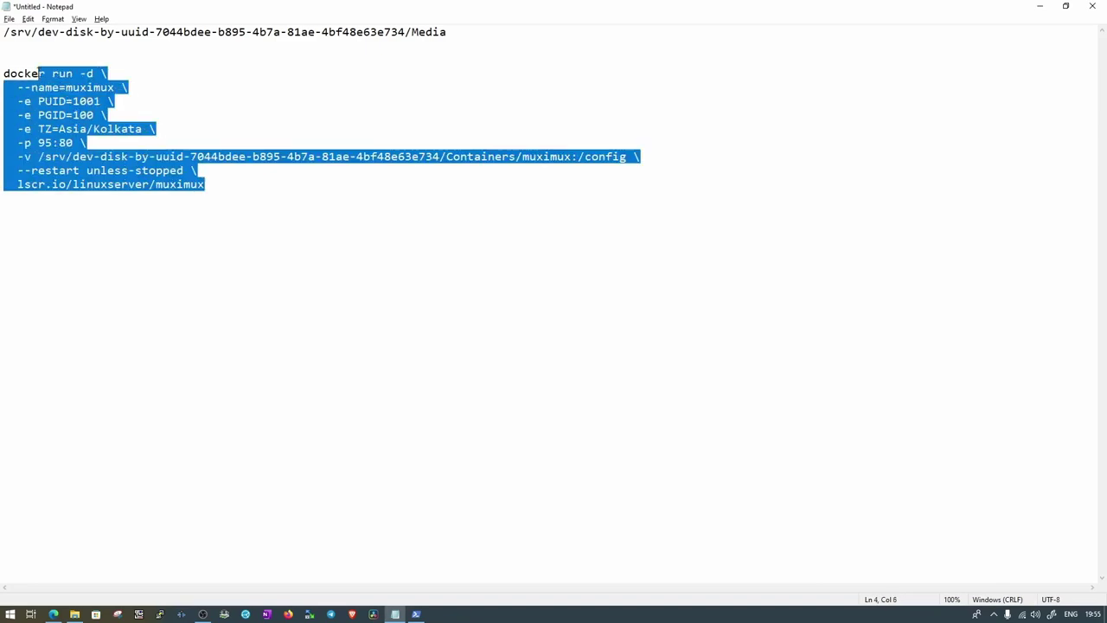
right_click(28, 78)
left_click(56, 116)
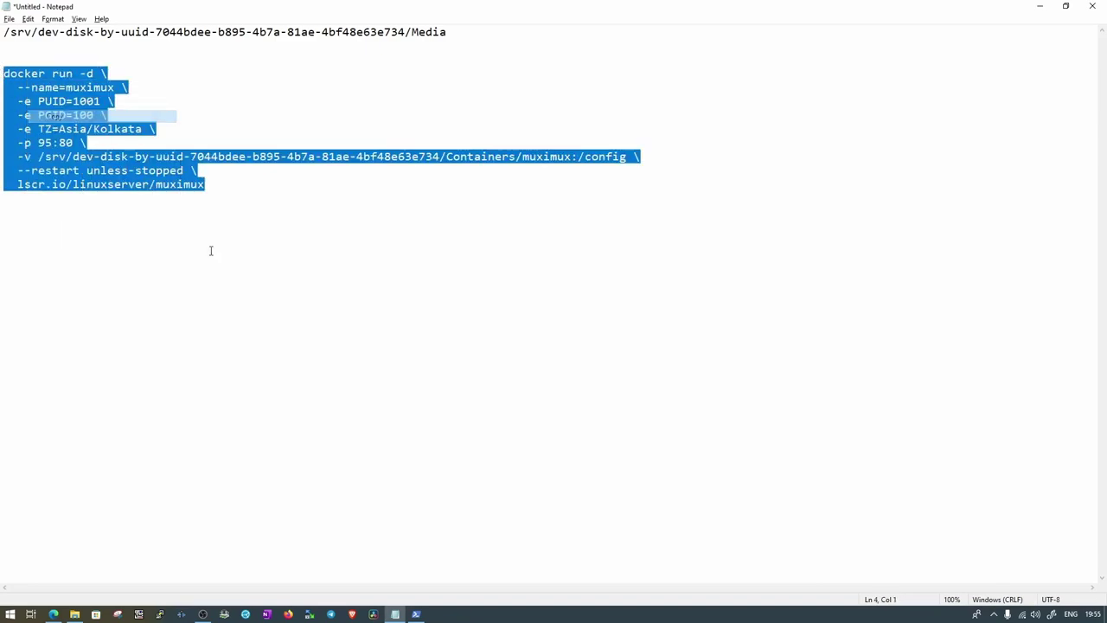
left_click(416, 614)
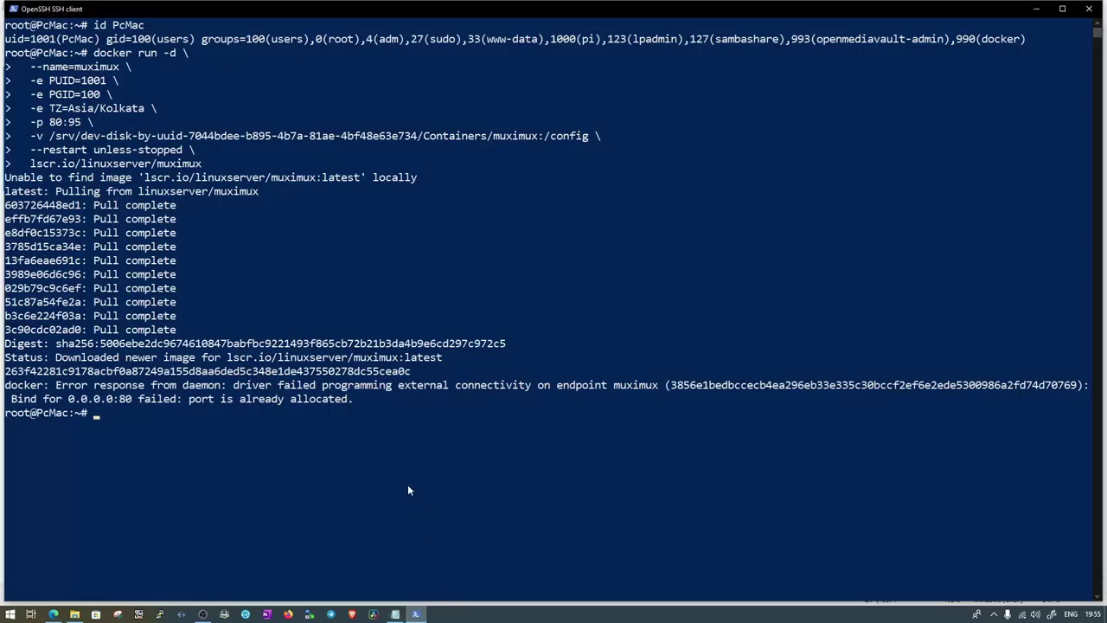
right_click(462, 484)
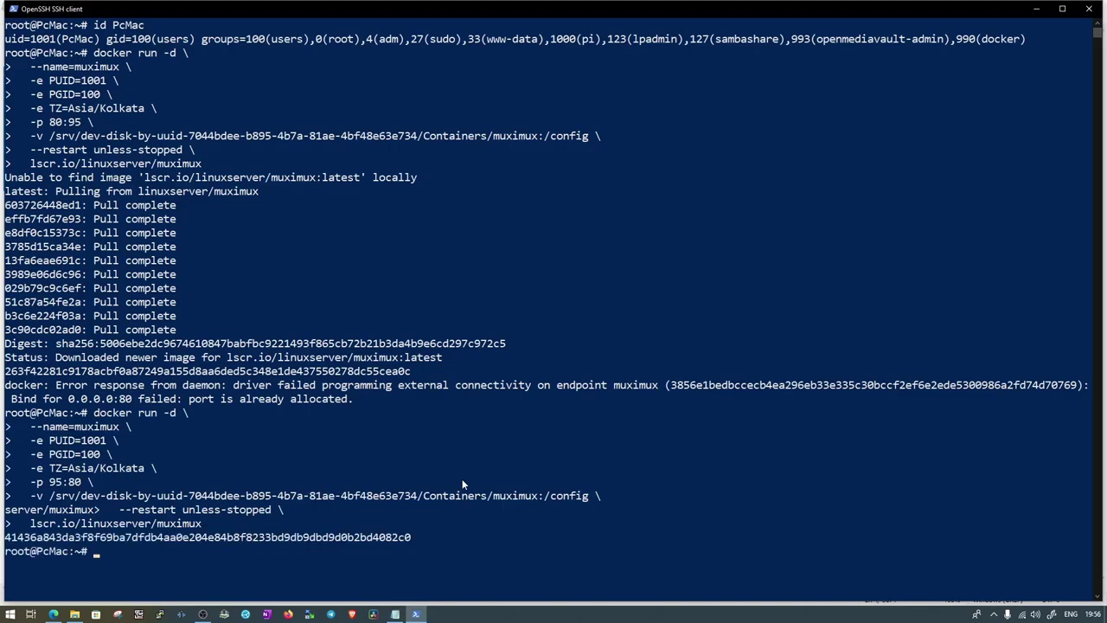
Refresh the container list in Portainer and try to open 192.168.1.49:95 in a new browser tab
left_click(53, 614)
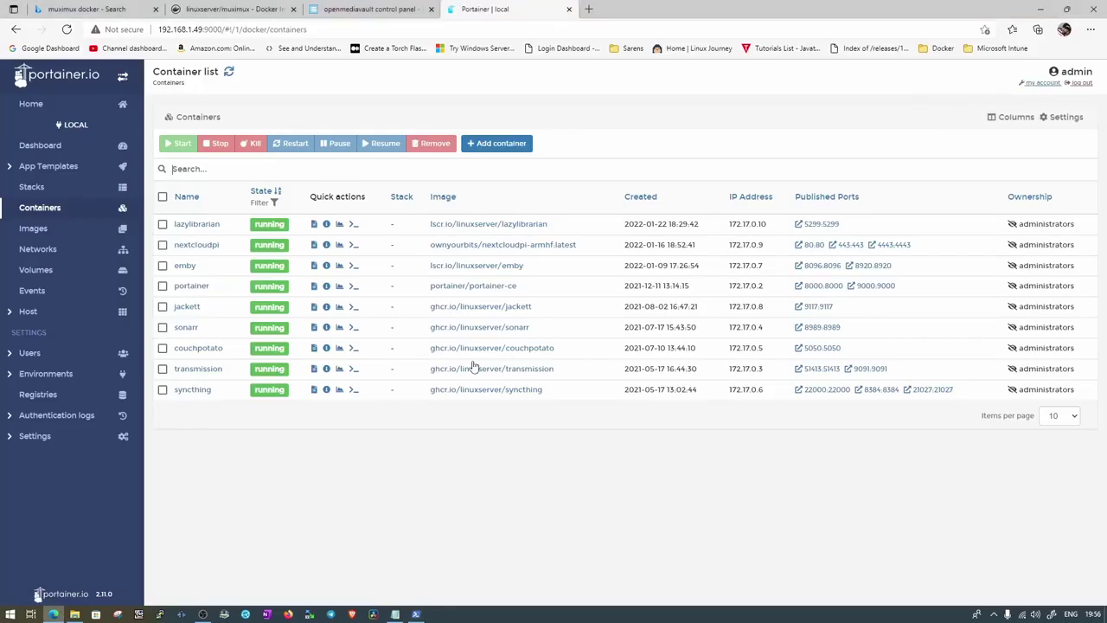
left_click(230, 75)
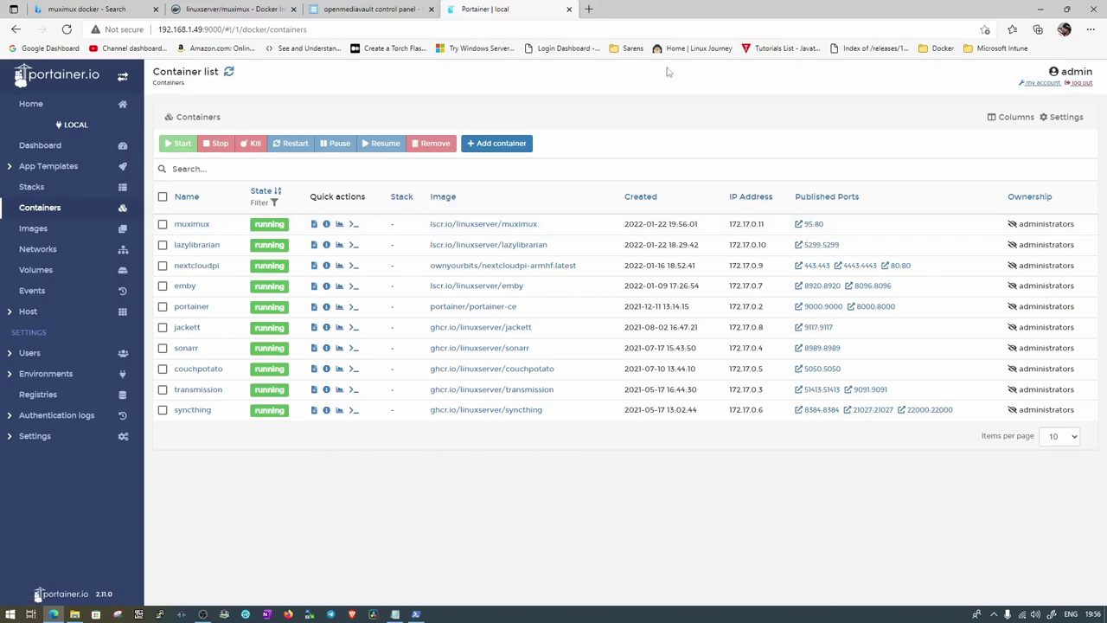
key("ctrl+t")
type("192.168.1.49:95")
key("Return")
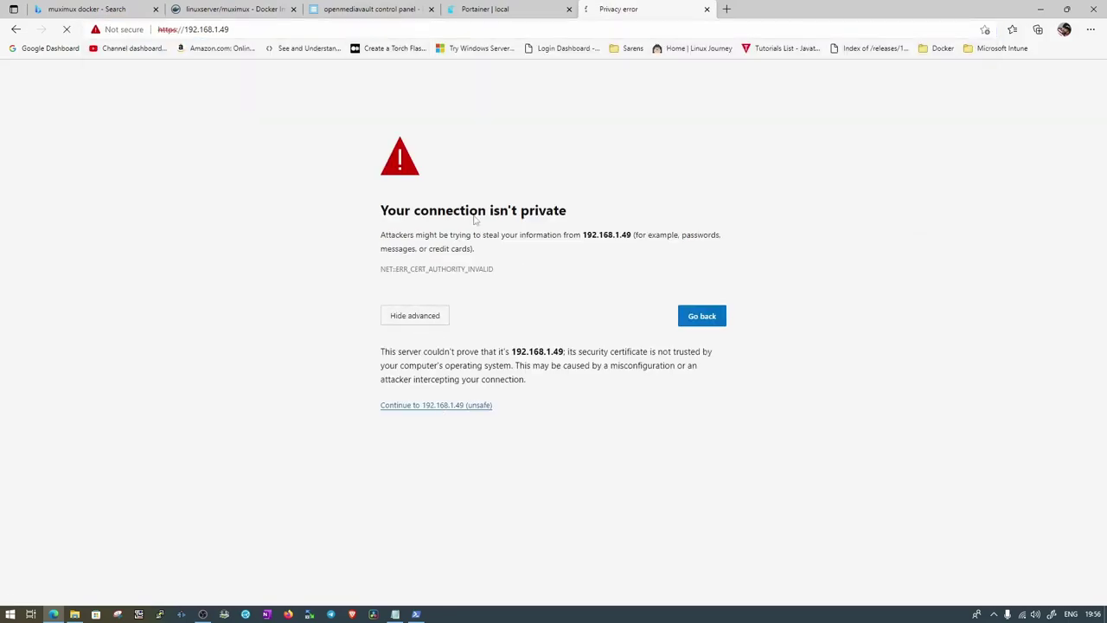
key("ctrl+shift+Tab")
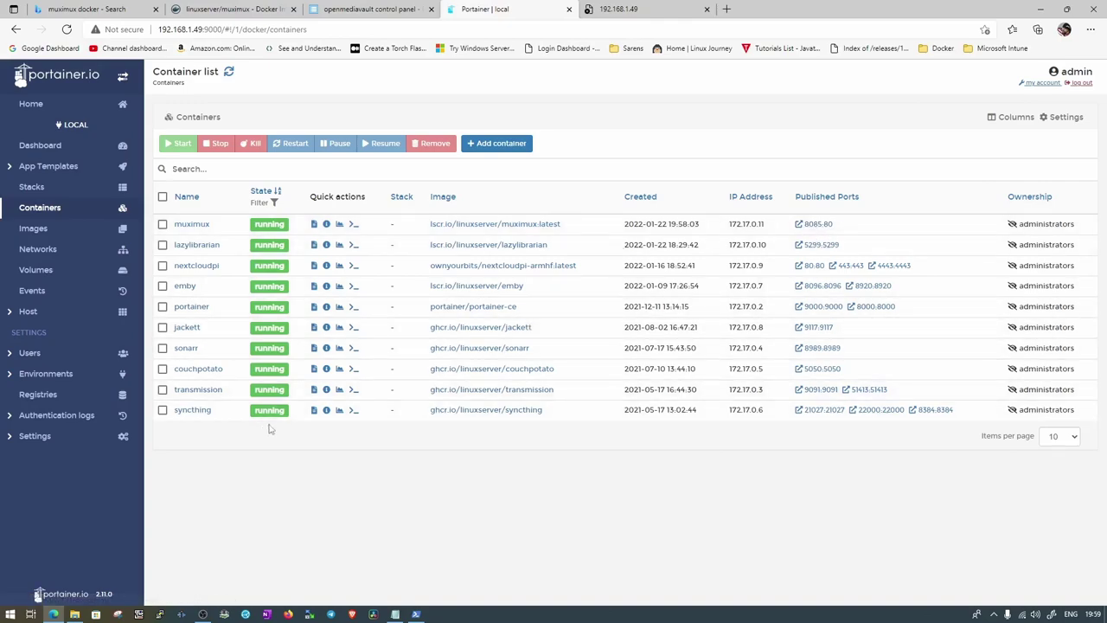
Switch to Firefox and open Muximux at 192.168.1.49:8085
left_click(288, 614)
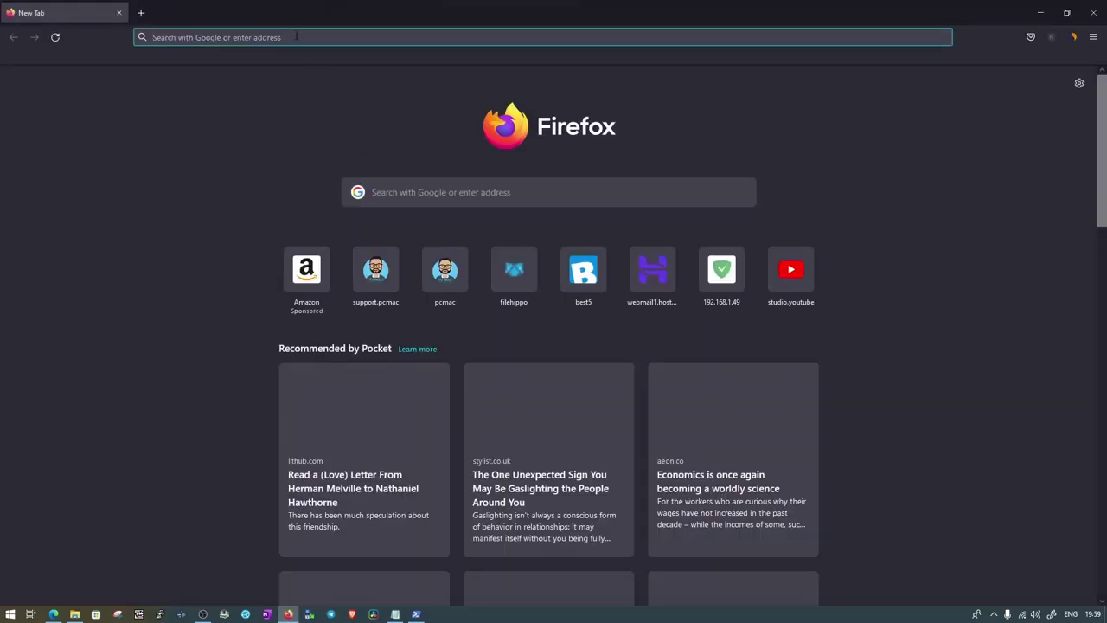
right_click(295, 37)
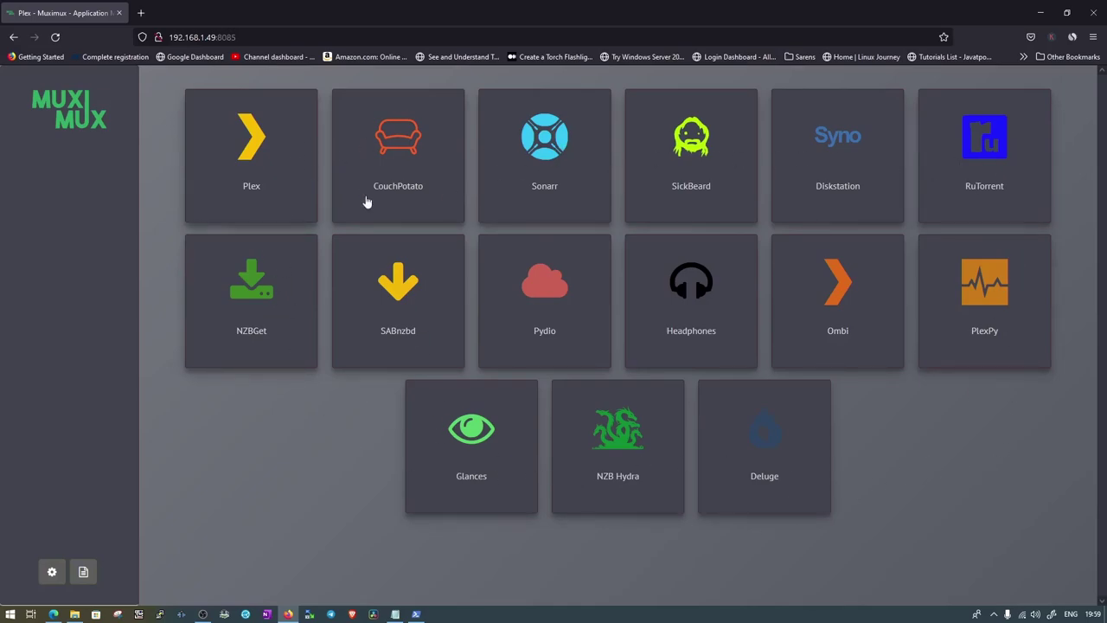
Open the Plex application from Muximux, view its site in a separate tab and close that tab
left_click(261, 173)
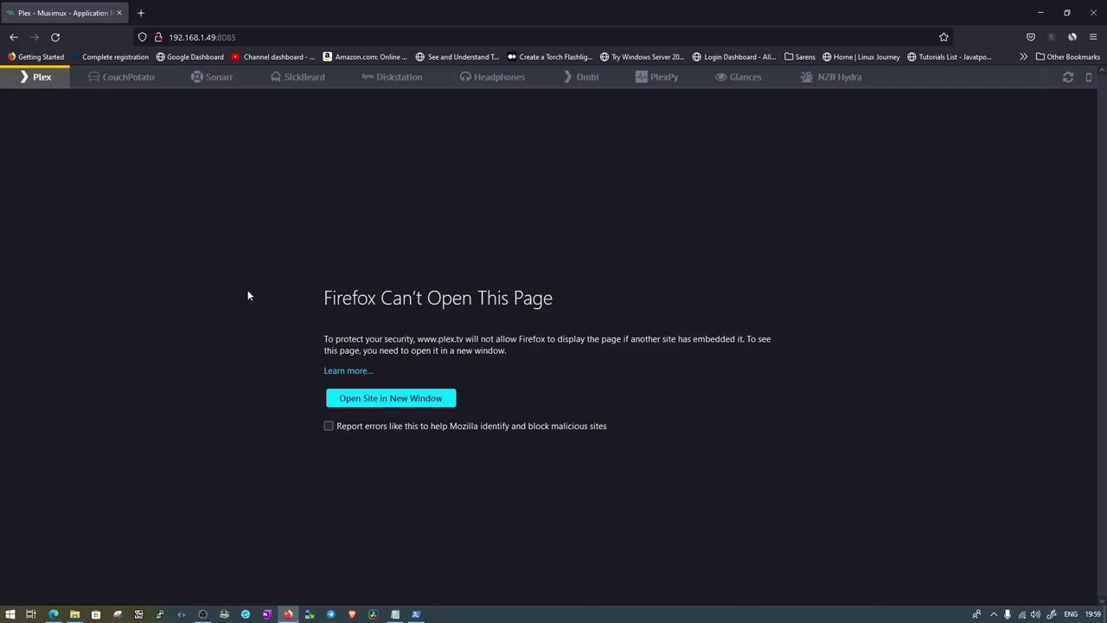
left_click(367, 398)
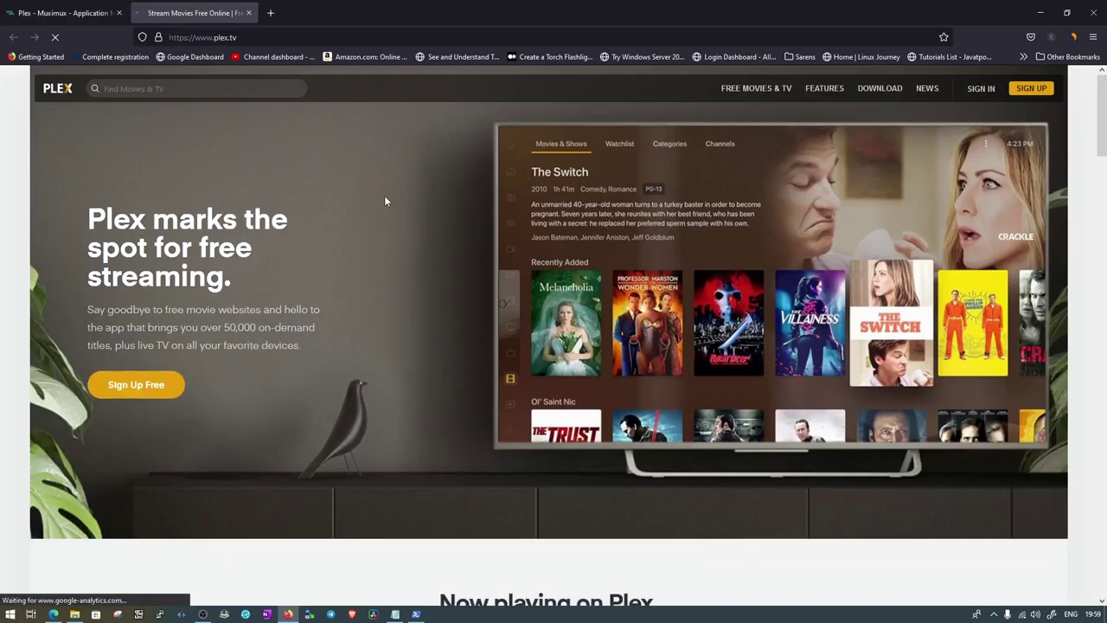
scroll(384, 199, "down", 3)
scroll(383, 203, "down", 12)
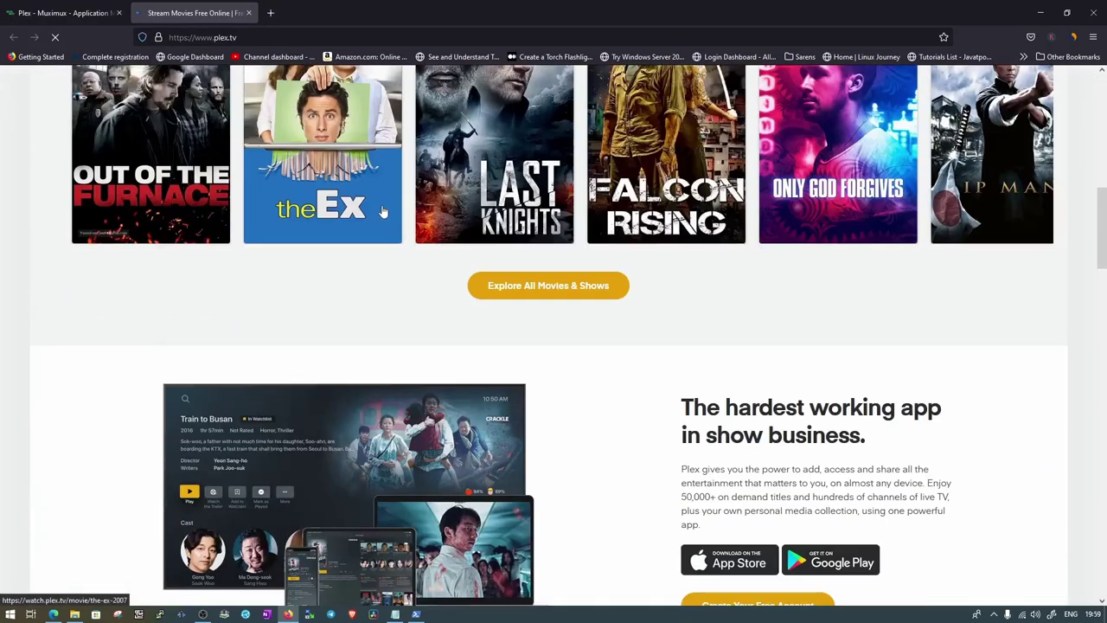
scroll(379, 215, "down", 10)
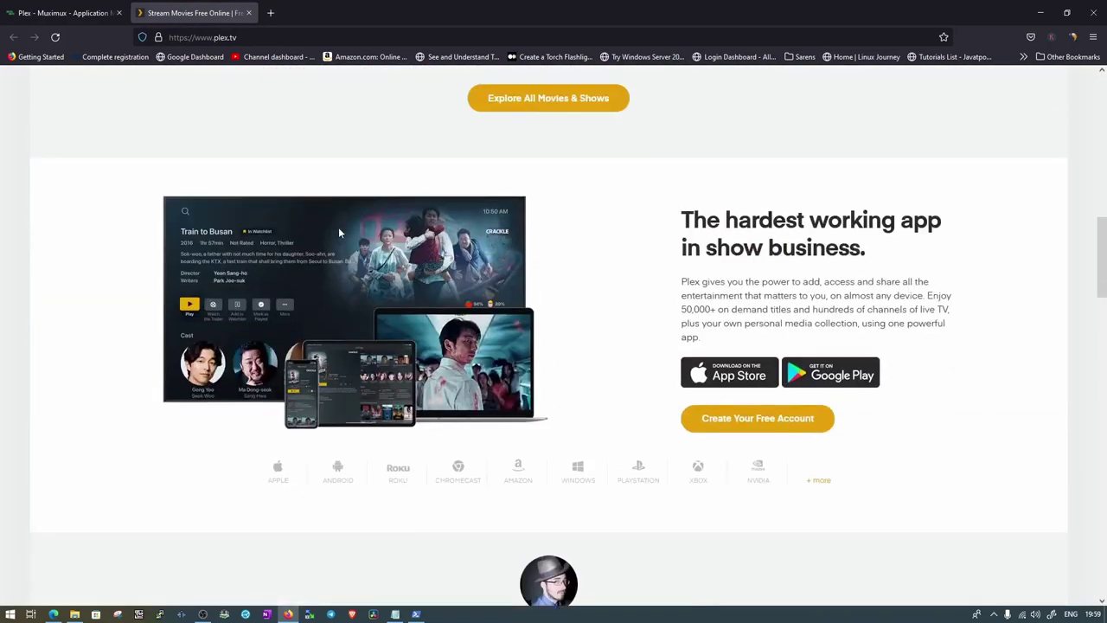
key("ctrl+w")
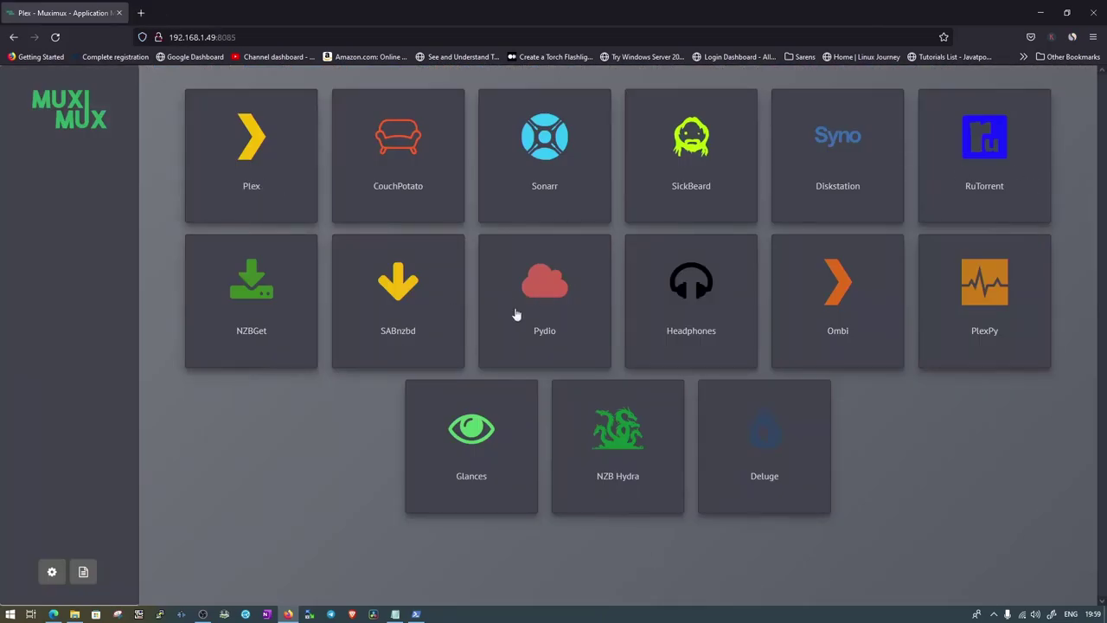
Open the Muximux settings and add a new application entry named Emby
left_click(51, 570)
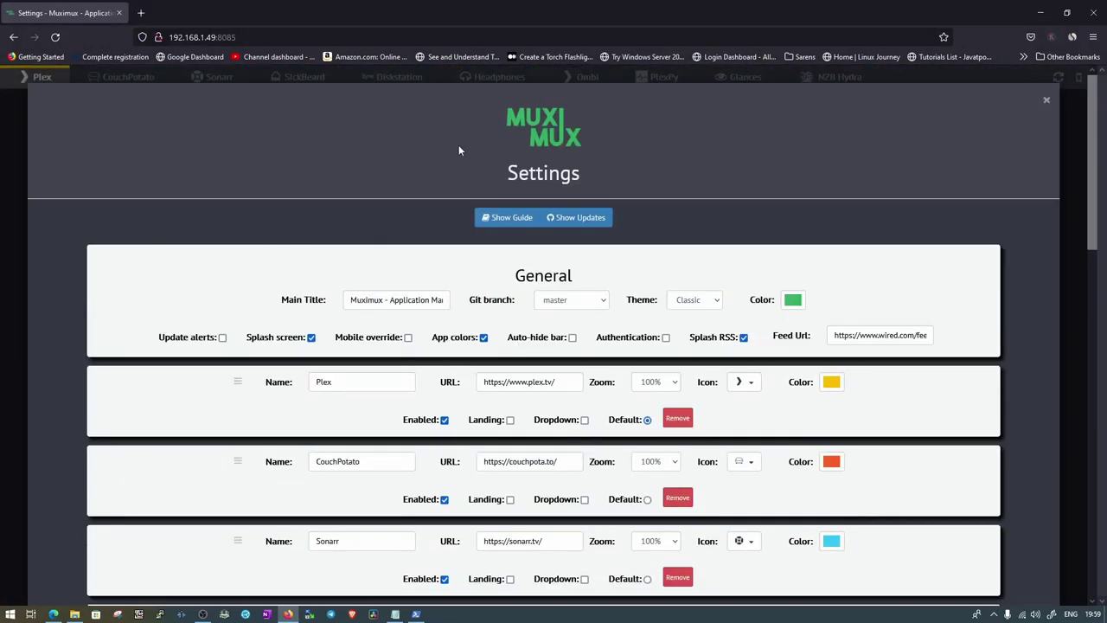
scroll(383, 124, "down", 1)
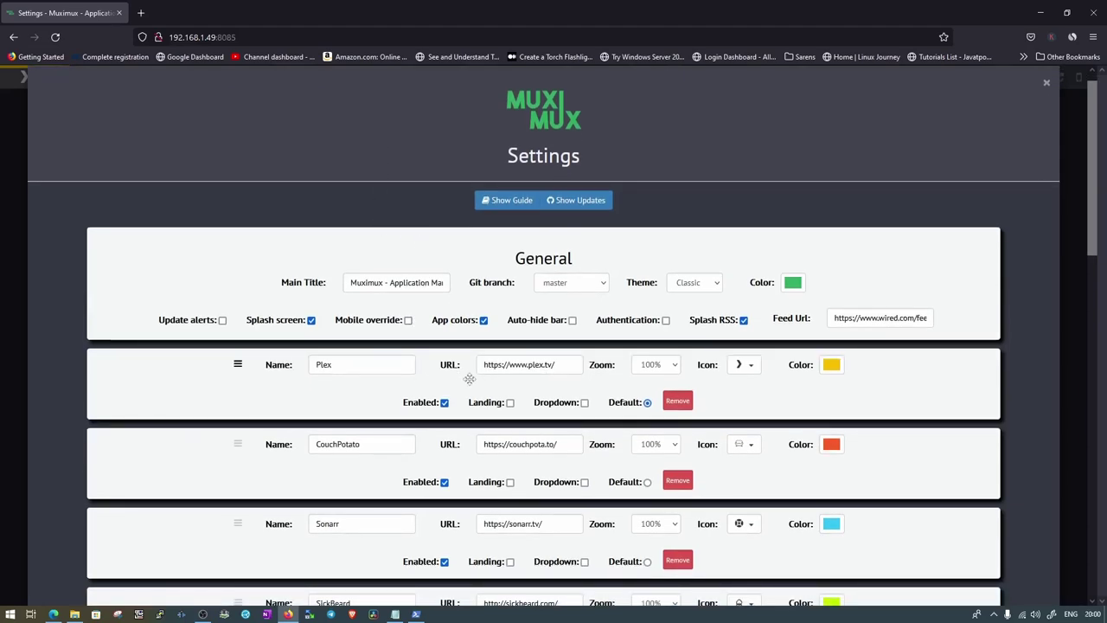
left_click(53, 613)
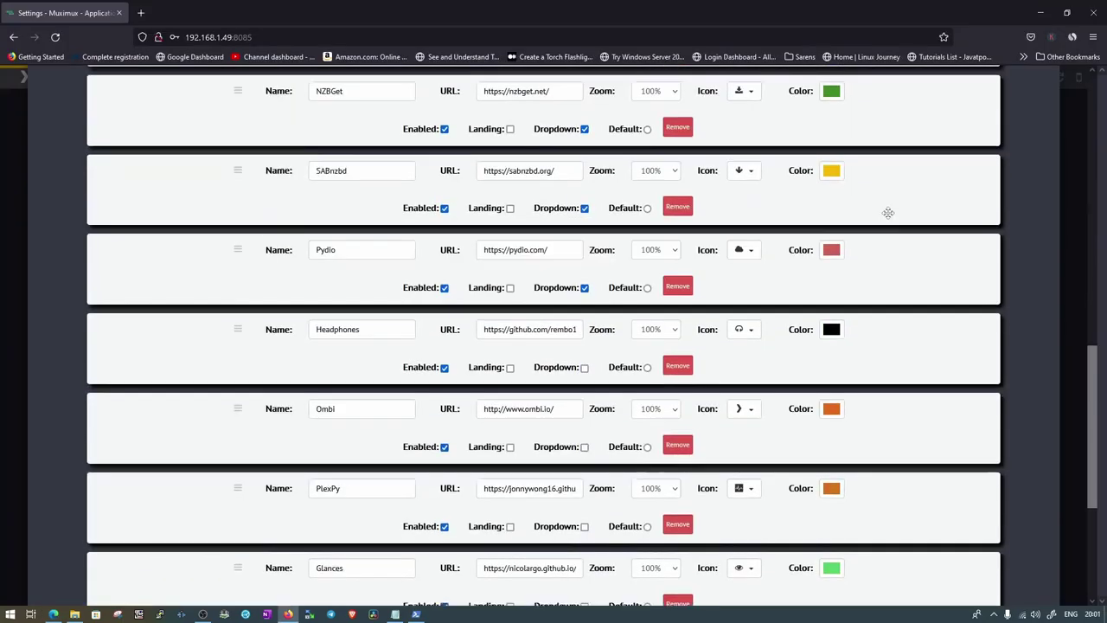
scroll(873, 226, "down", 5)
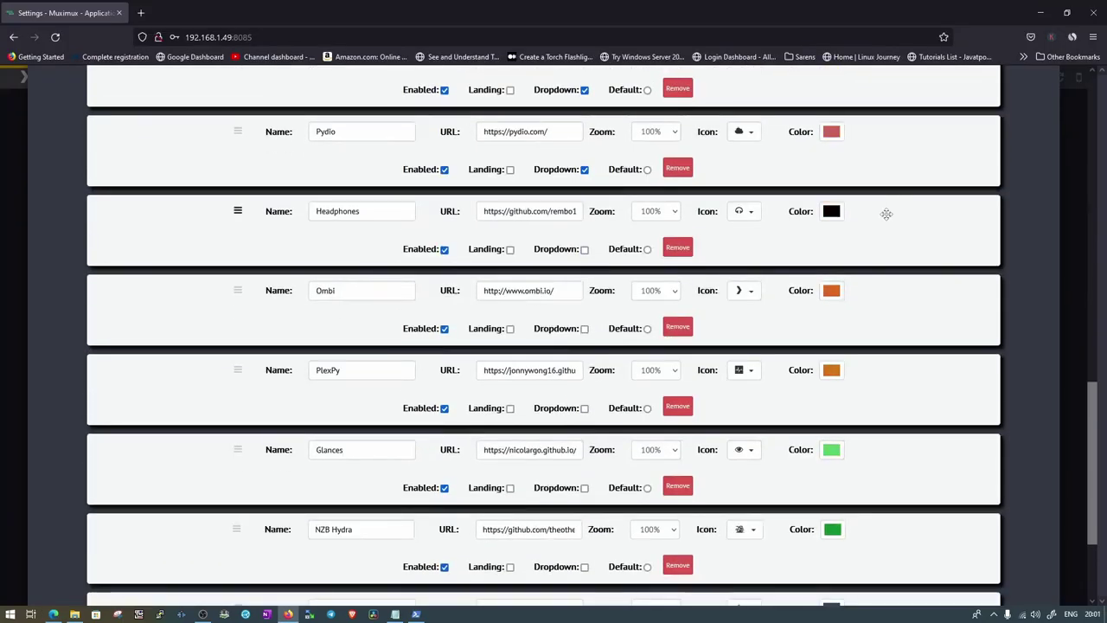
left_click(519, 515)
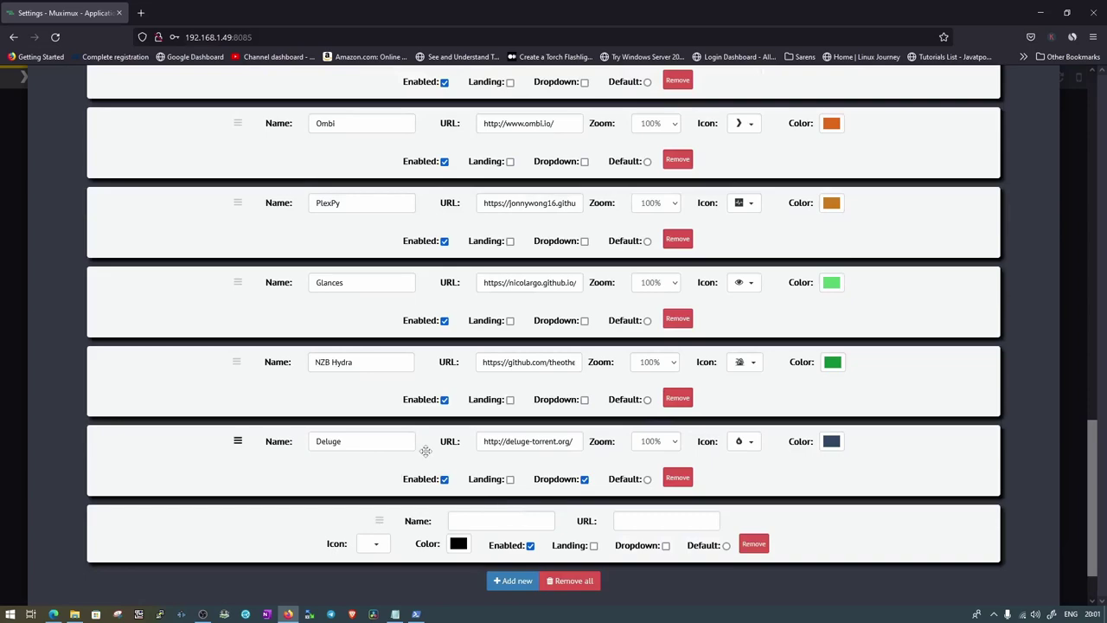
scroll(449, 459, "down", 1)
left_click(489, 451)
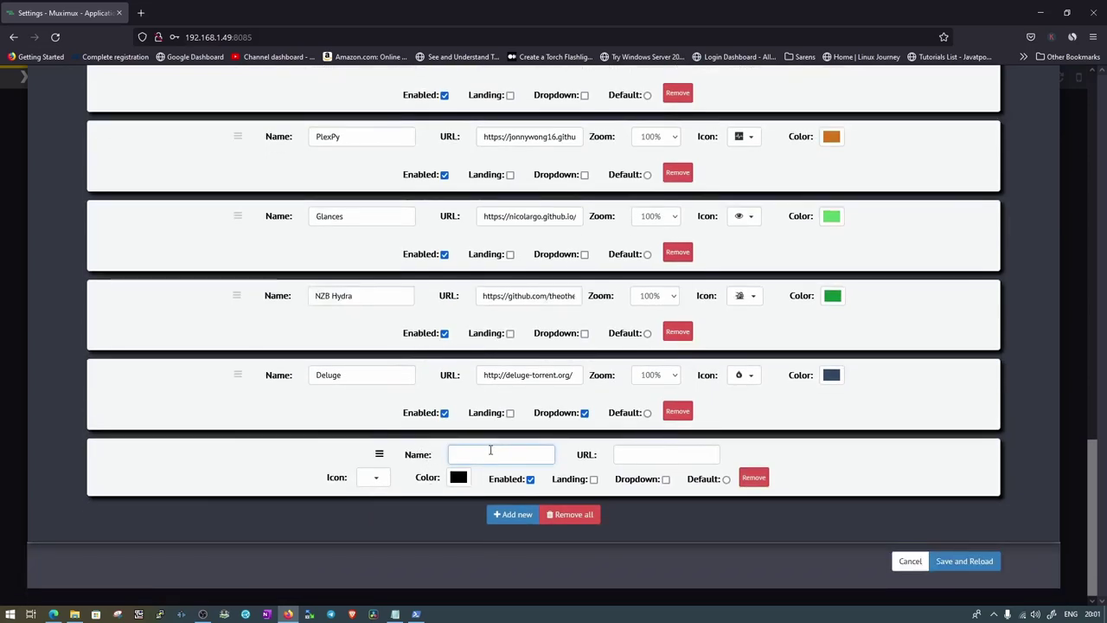
type("Emby")
Check the emby container's published port in Portainer and open 192.168.1.49:8096 in a new Firefox tab
left_click(639, 457)
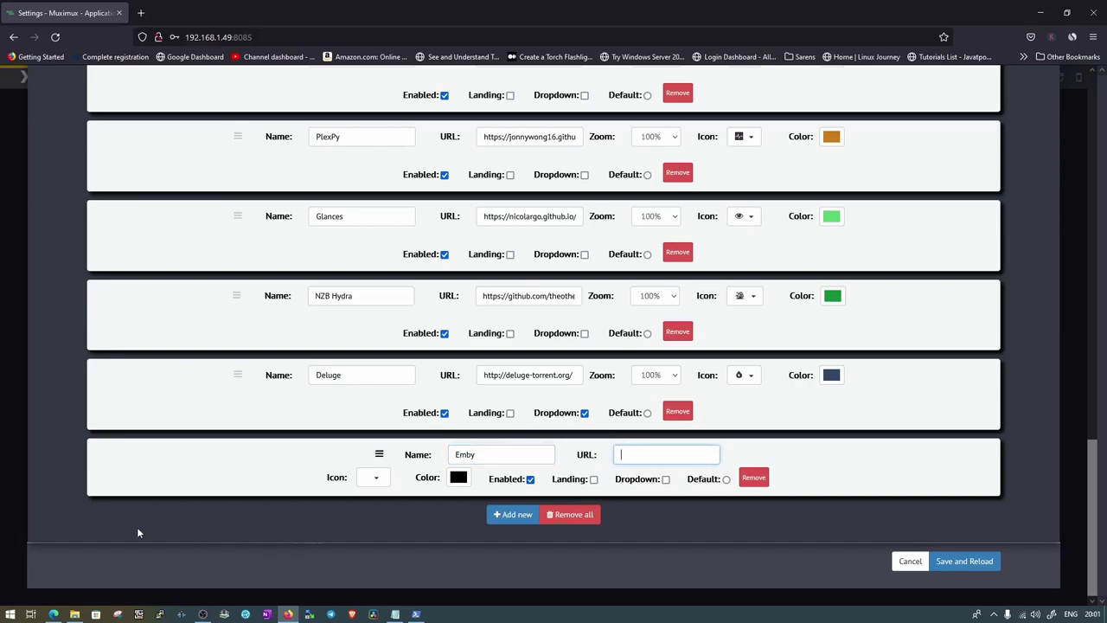
left_click(53, 614)
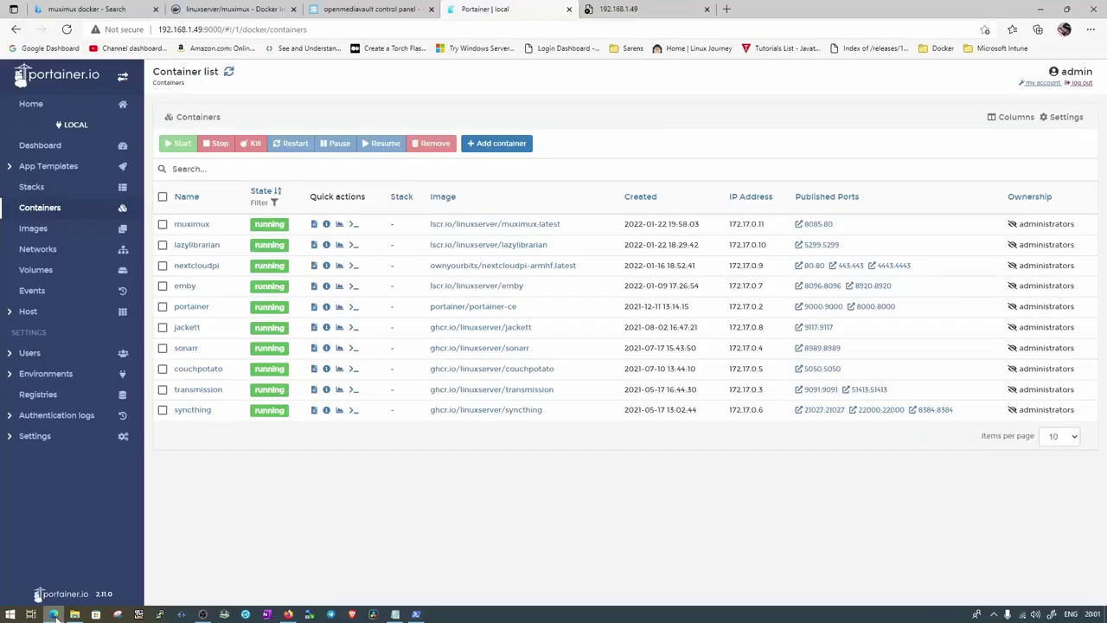
left_click(288, 614)
left_click(270, 12)
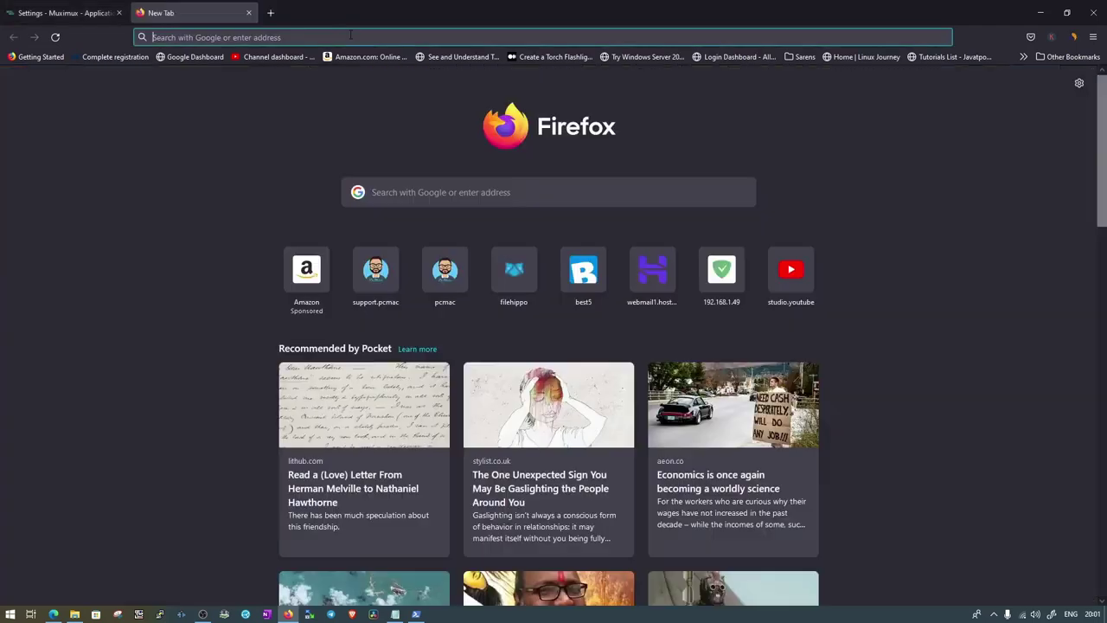
type("192.168.1.49:4443/")
key("BackSpace")
key("BackSpace")
key("BackSpace")
key("BackSpace")
key("BackSpace")
type("8096")
key("Return")
Copy the Emby page address 192.168.1.49:8096/web/index.html into the URL of the new Emby entry in Muximux
key("ctrl+l")
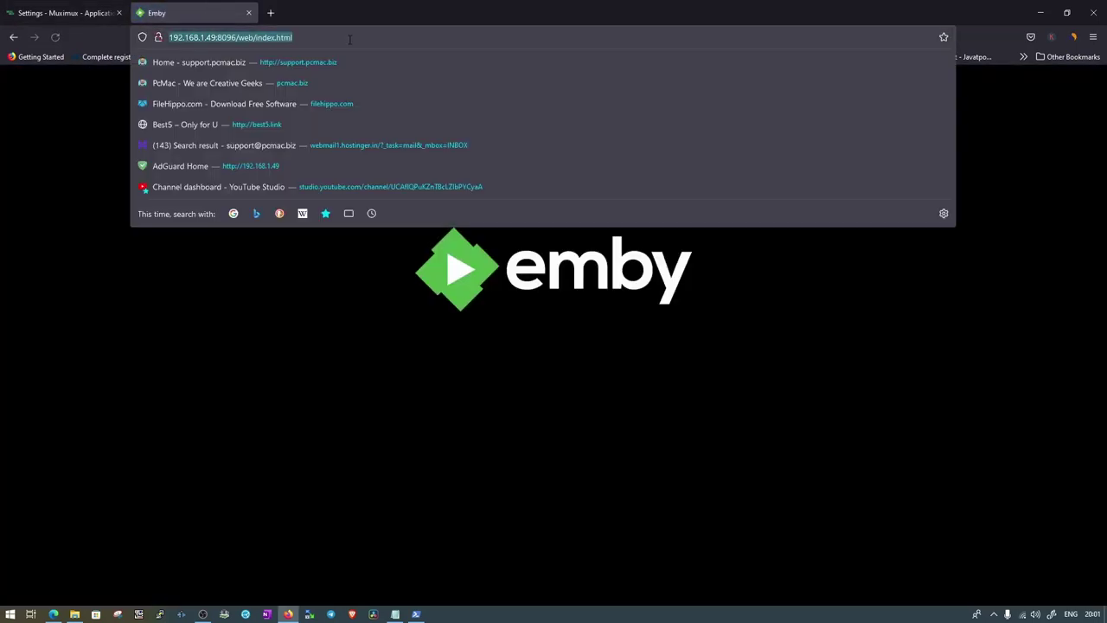
key("ctrl+c")
key("ctrl+Page_Up")
key("ctrl+v")
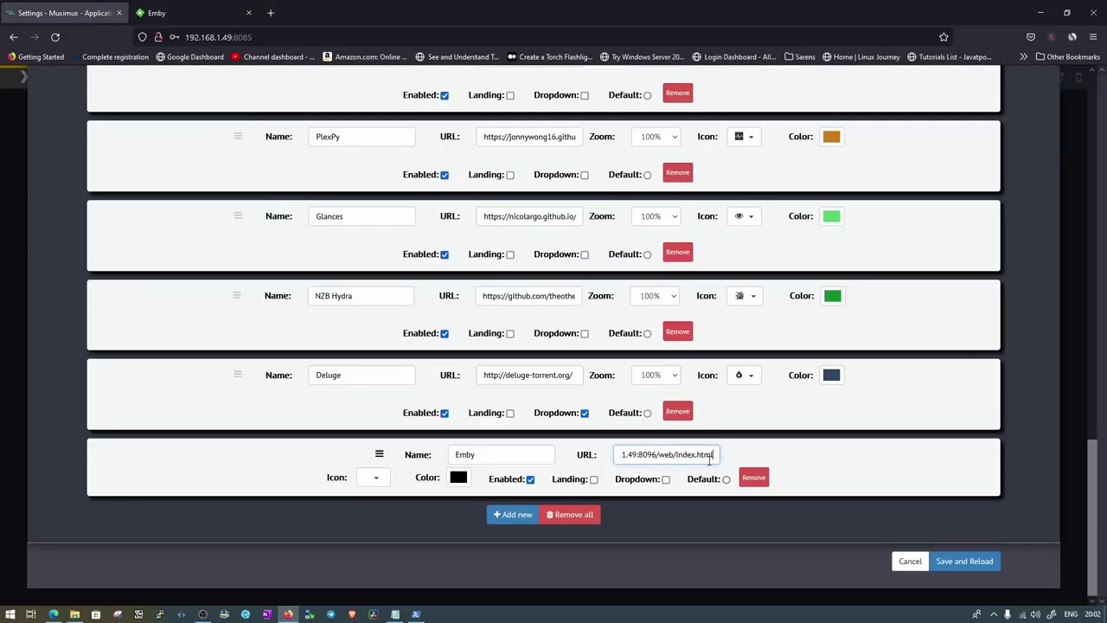
Choose an icon from the first icon page for the Emby entry and set its color to green #6aa84f
left_click(376, 477)
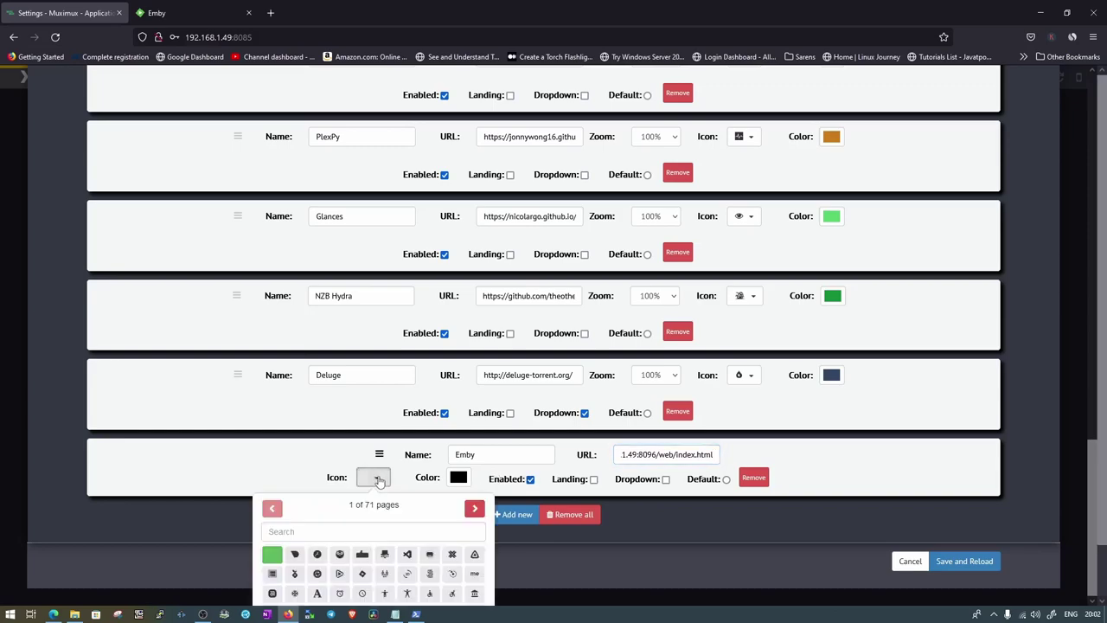
left_click(303, 570)
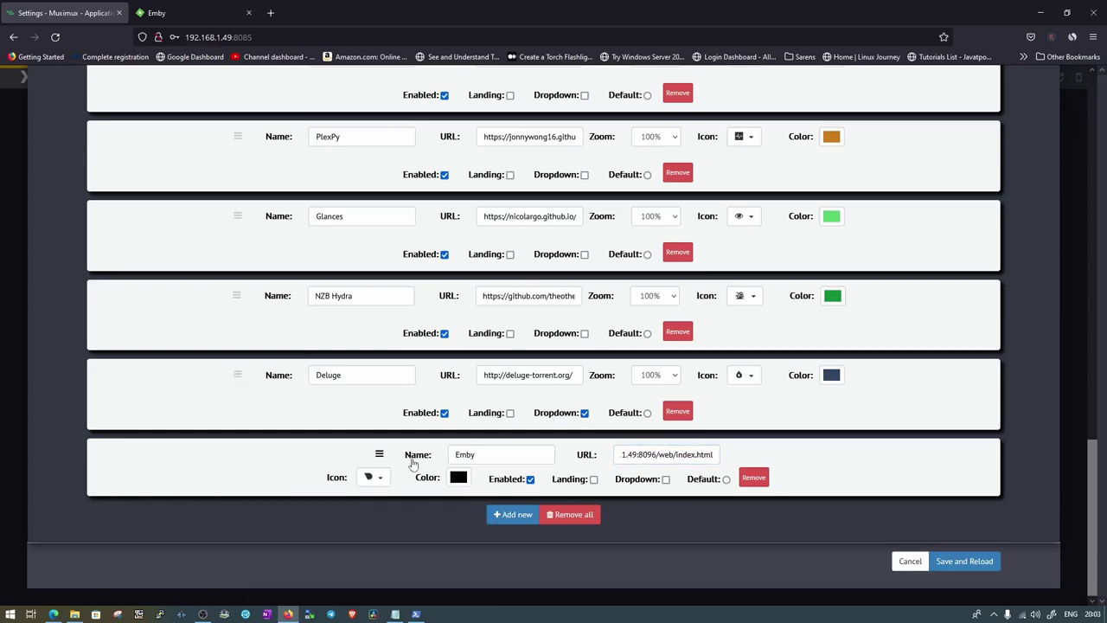
left_click(458, 477)
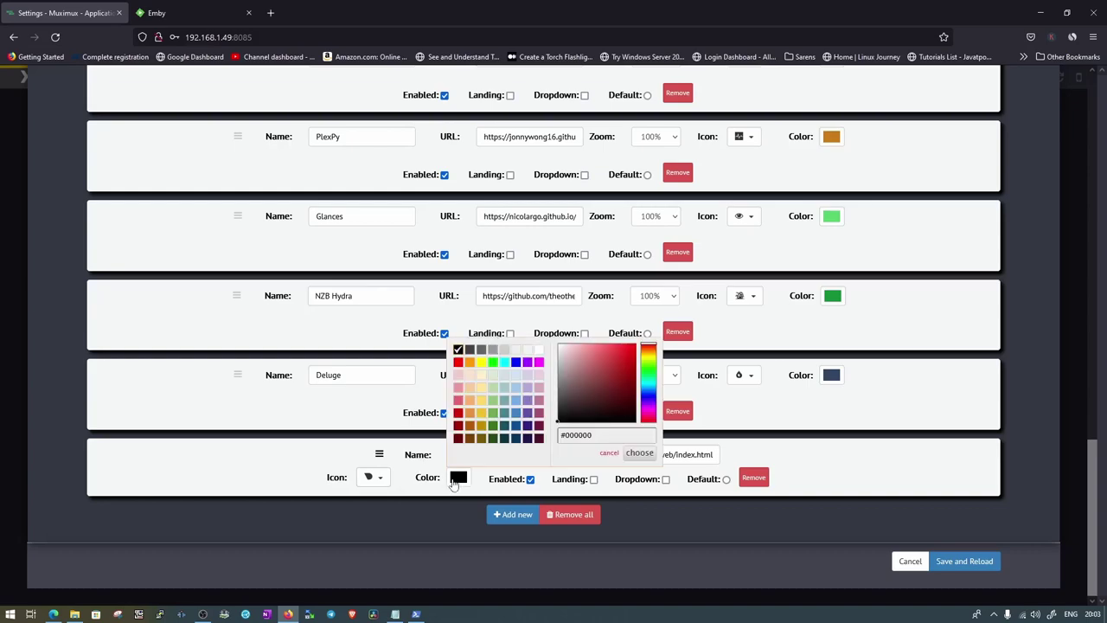
left_click(492, 413)
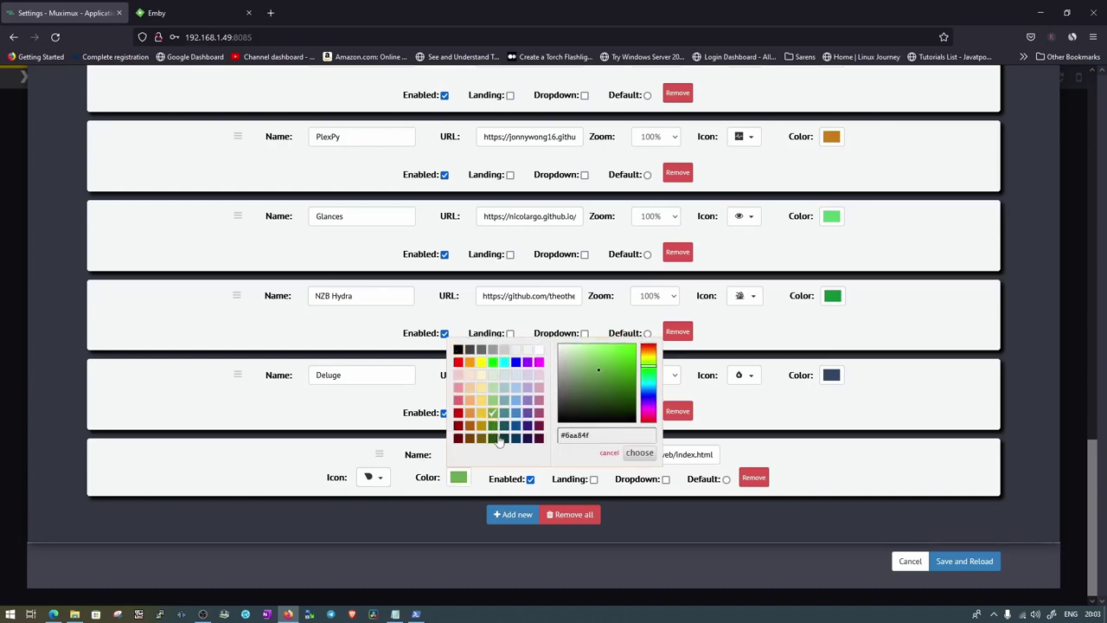
left_click(639, 453)
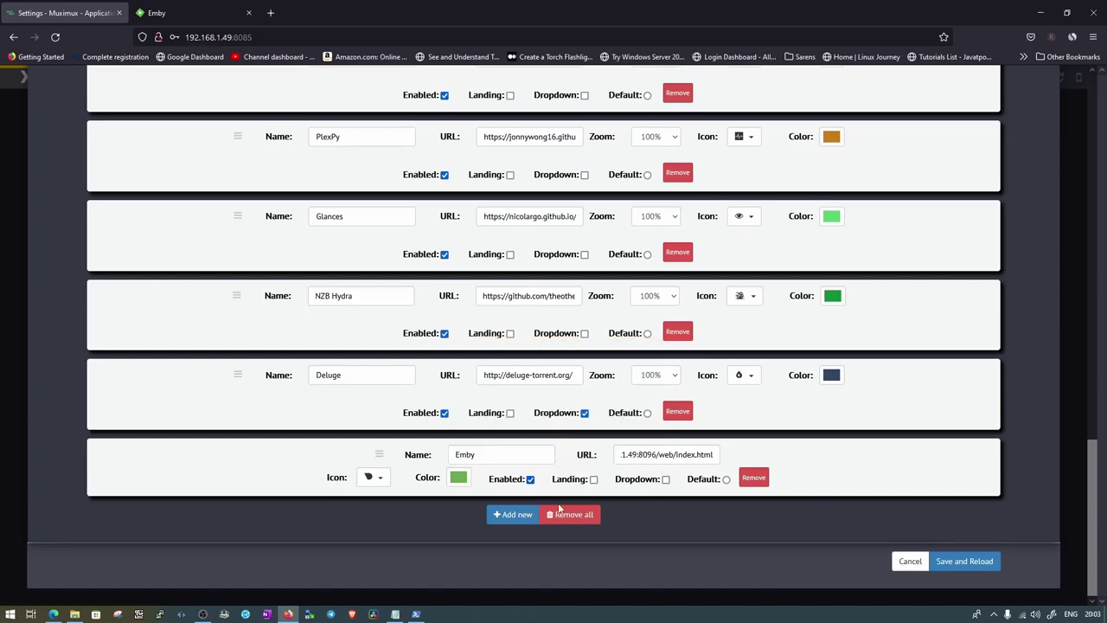
Mark the Emby entry as the default application, then save the Muximux settings and reload
left_click(726, 478)
left_click(989, 561)
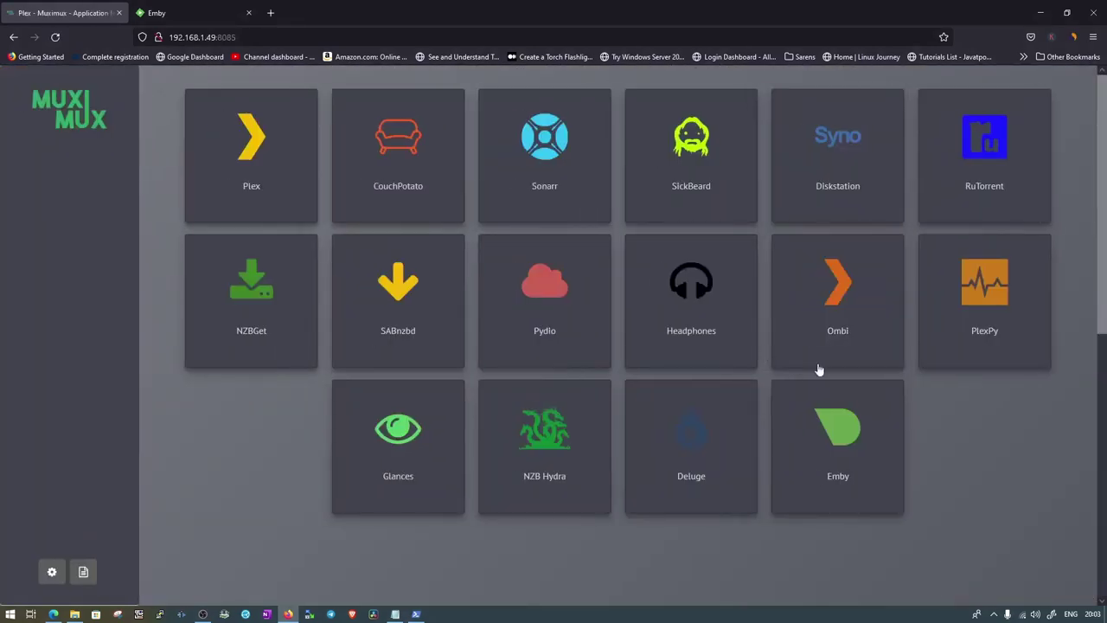
Open Emby from the Muximux dashboard and view its embedded sign-in page
left_click(839, 450)
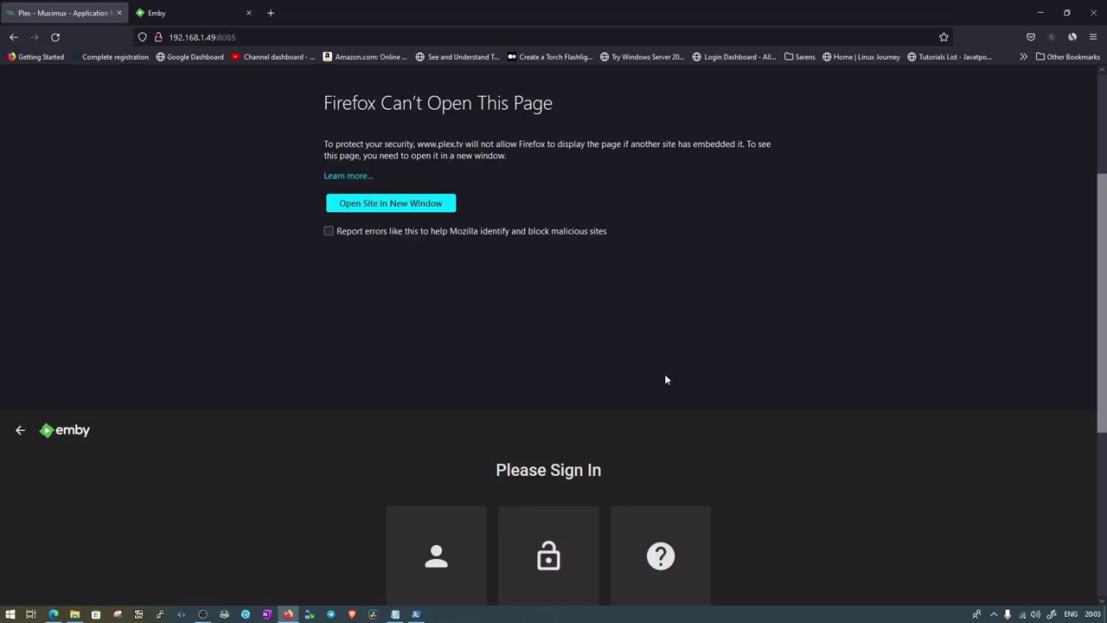
scroll(665, 379, "down", 5)
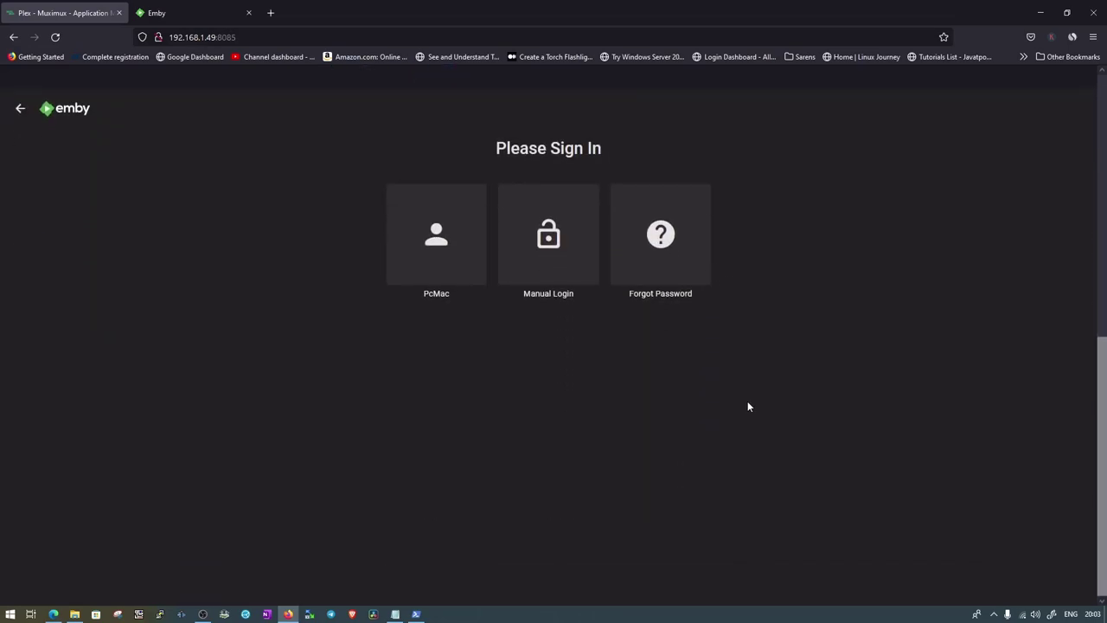
scroll(735, 405, "up", 5)
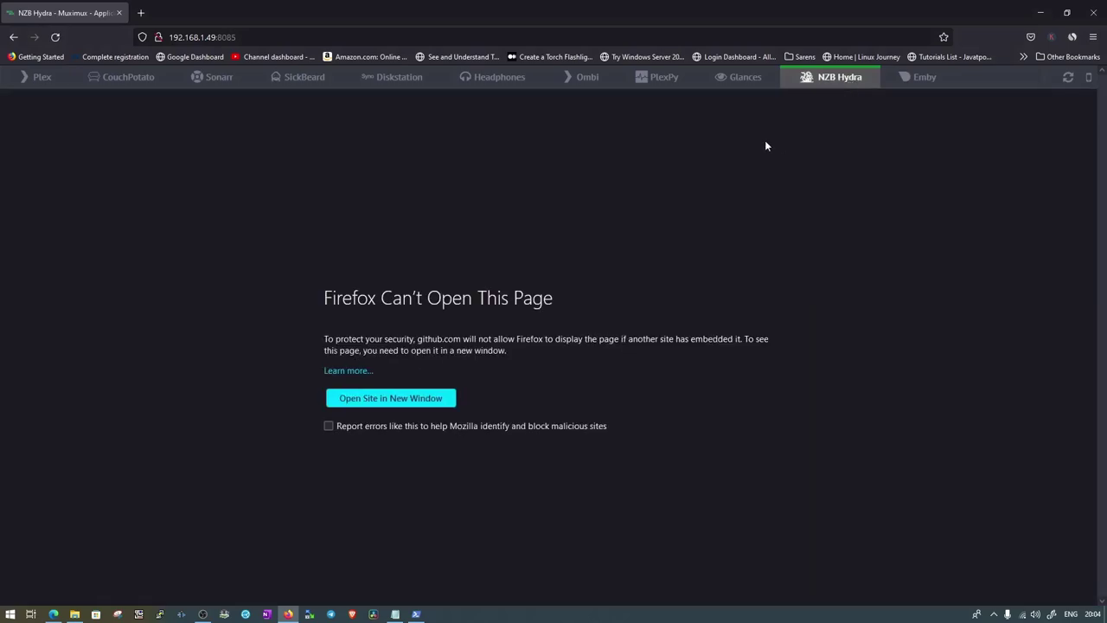
left_click(922, 77)
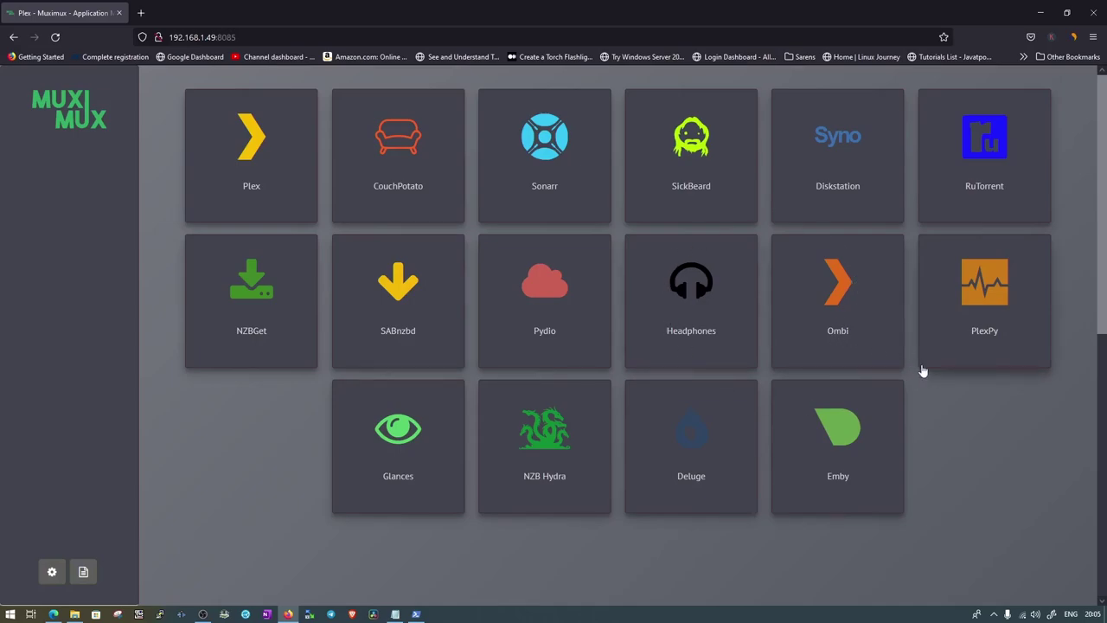
key("alt+Tab")
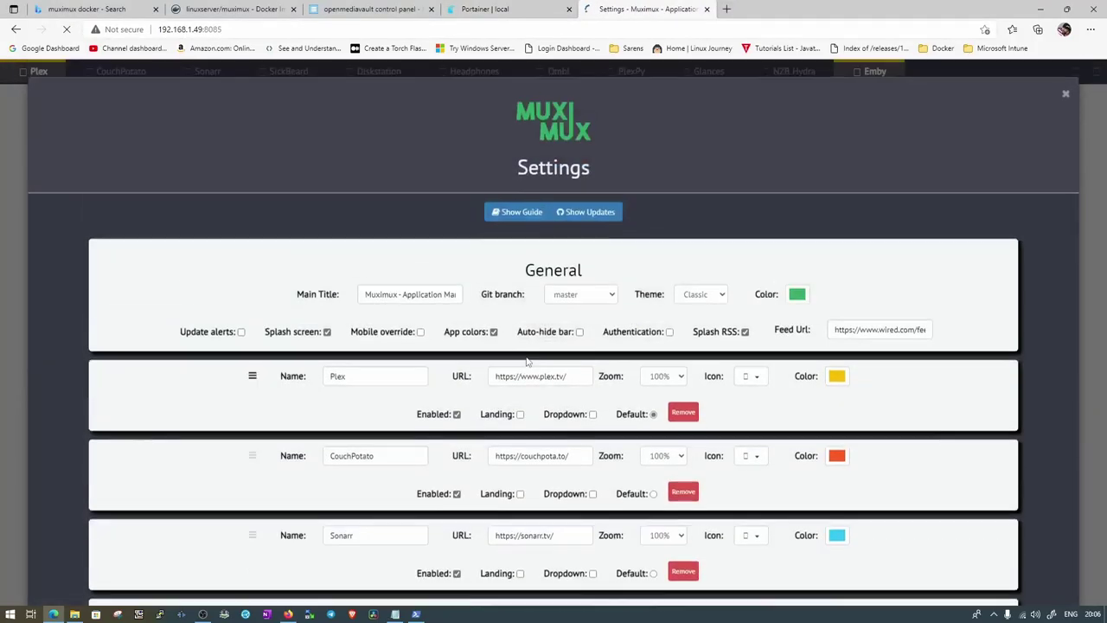
scroll(527, 362, "down", 3)
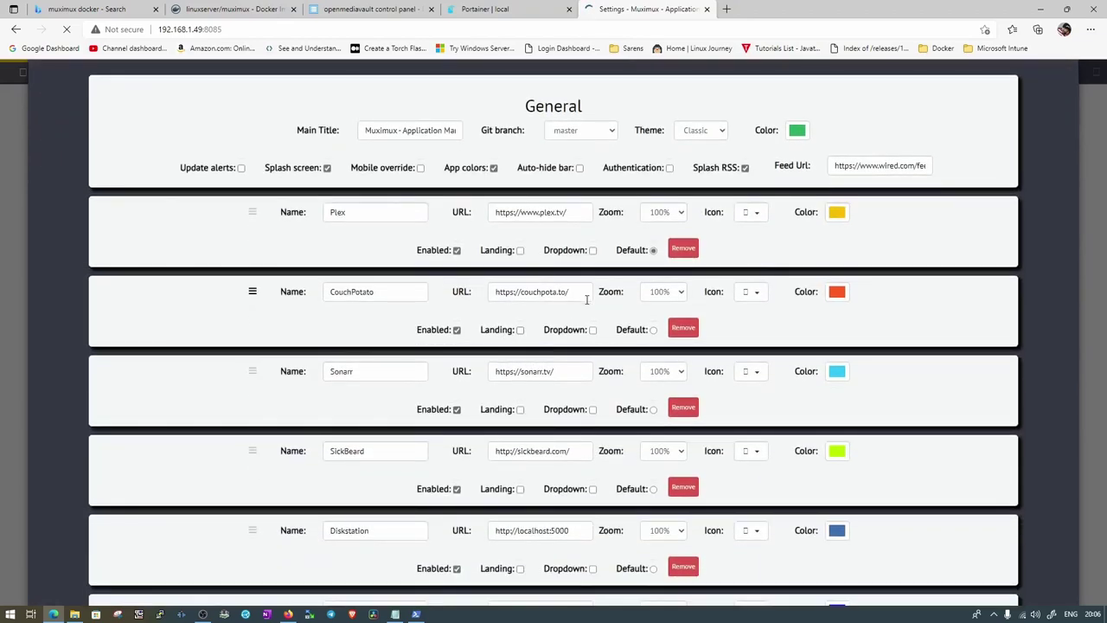
key("ctrl+a")
key("ctrl+v")
type(":5050")
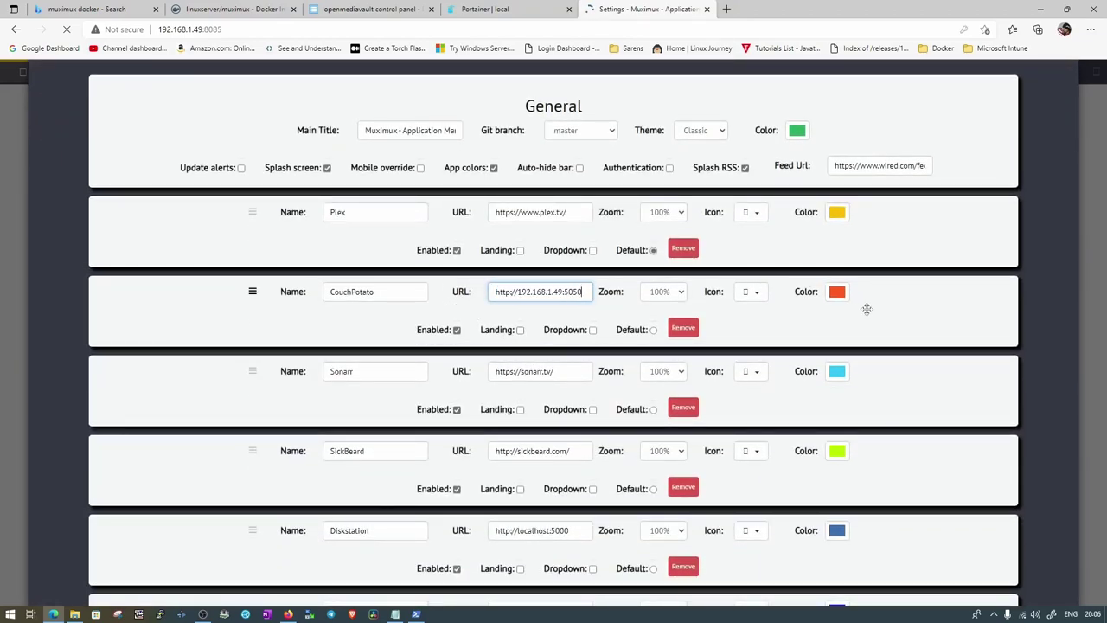
left_click(495, 10)
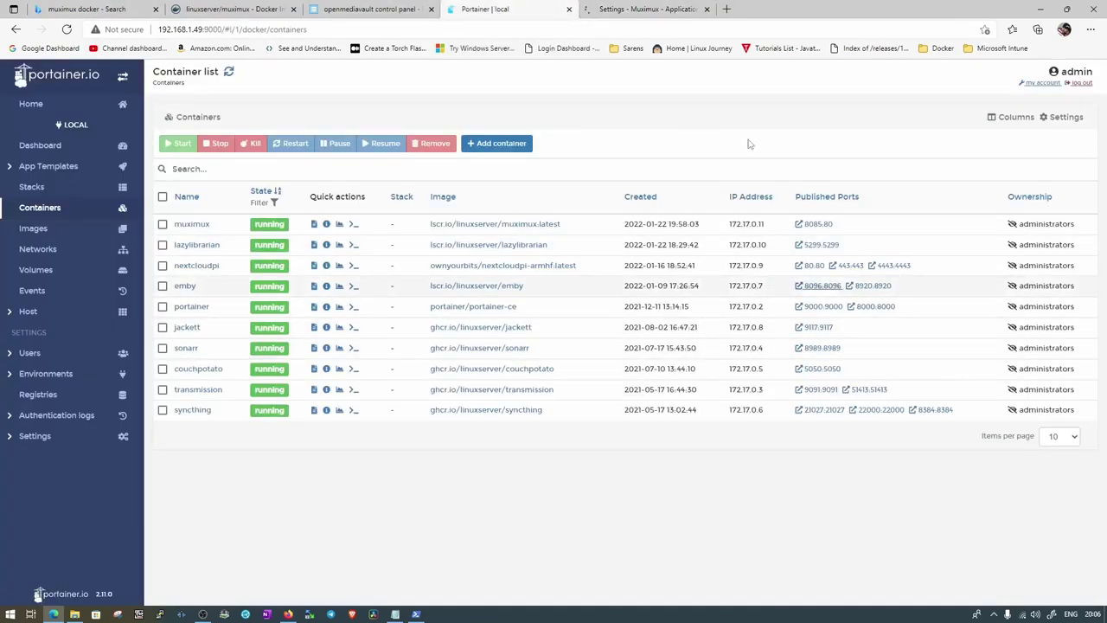
left_click(649, 10)
left_click(553, 373)
key("ctrl+a")
key("ctrl+v")
Check the container list in Portainer against the Muximux entries and remove the unused Headphones and PlexPy entries
left_click(496, 10)
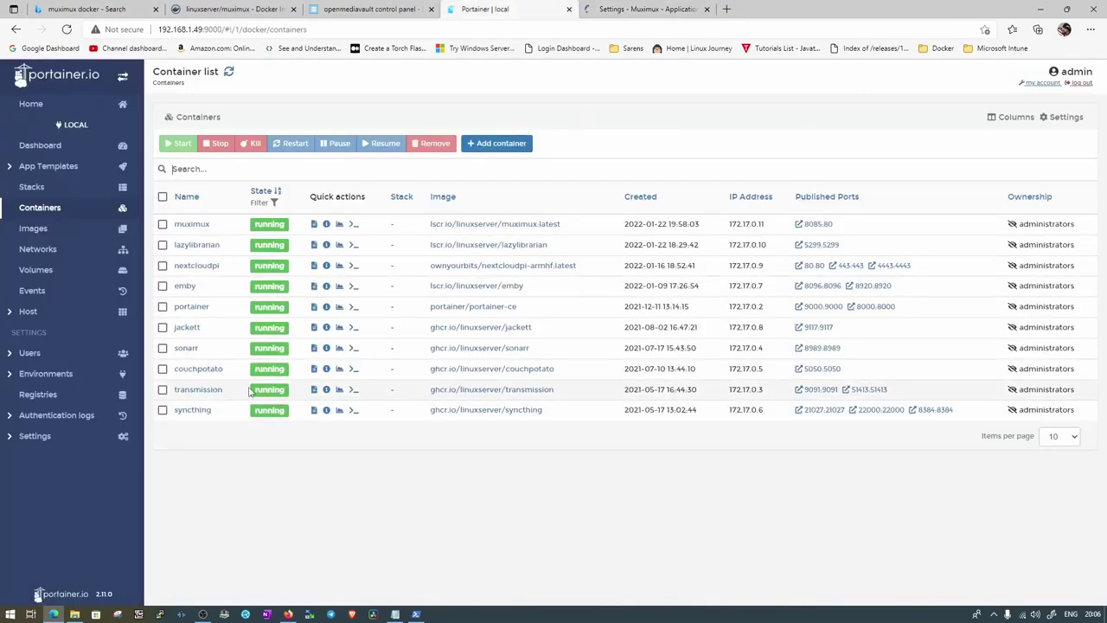
key("ctrl+Tab")
scroll(828, 311, "down", 5)
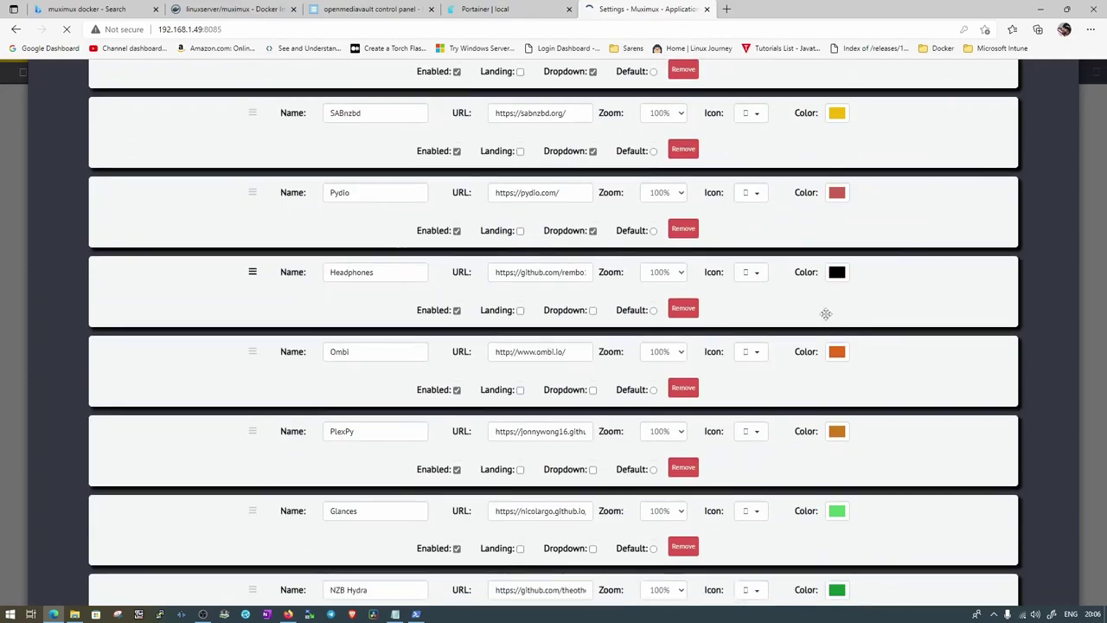
left_click(695, 317)
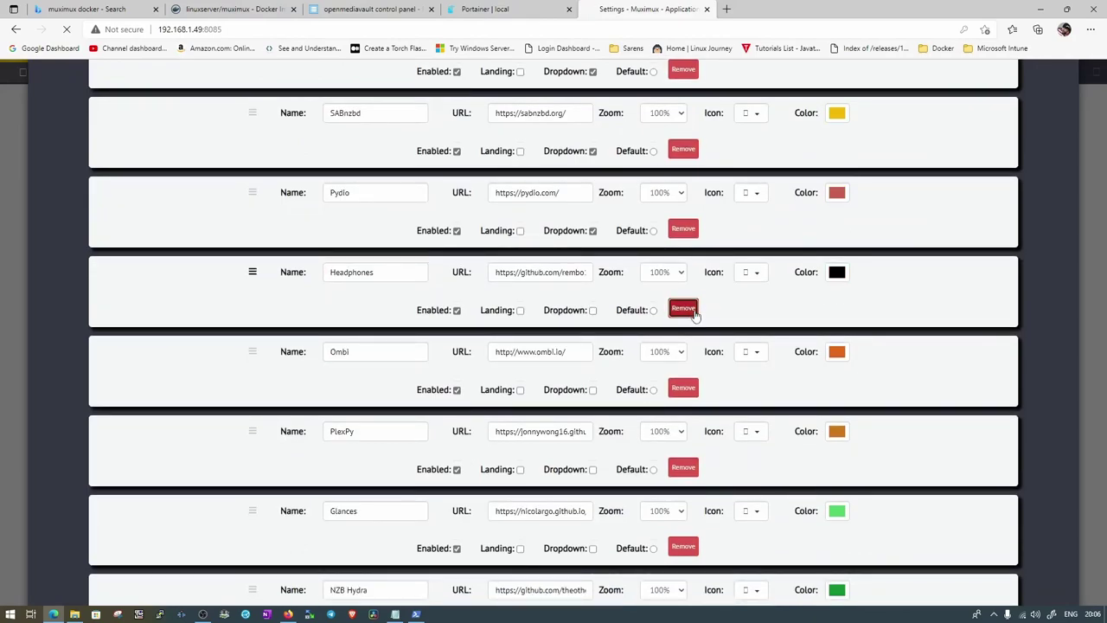
left_click(606, 92)
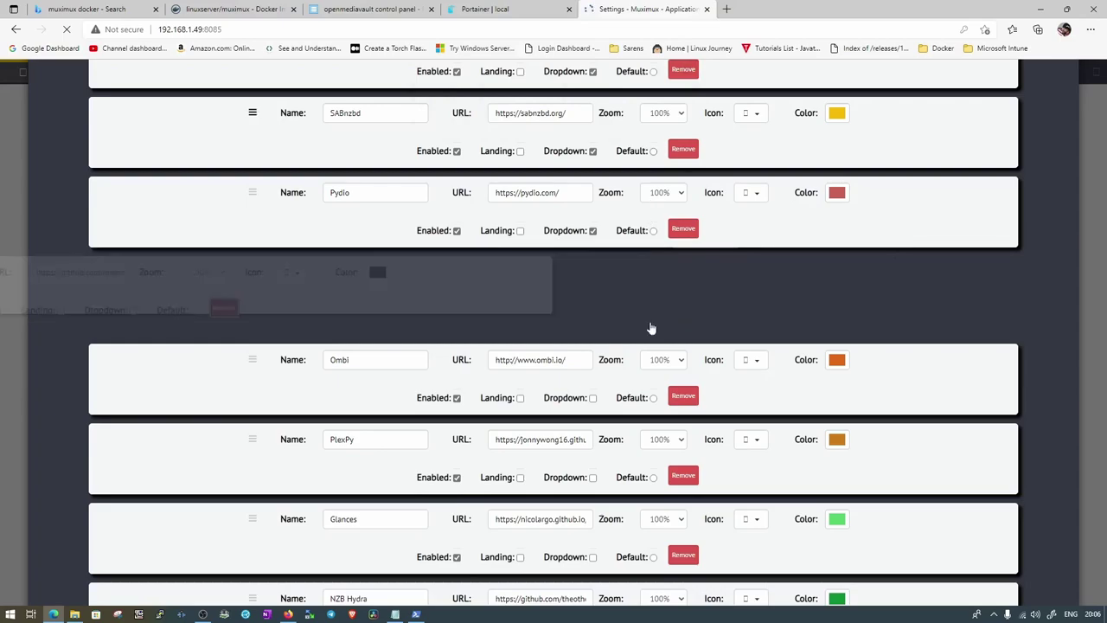
left_click(683, 387)
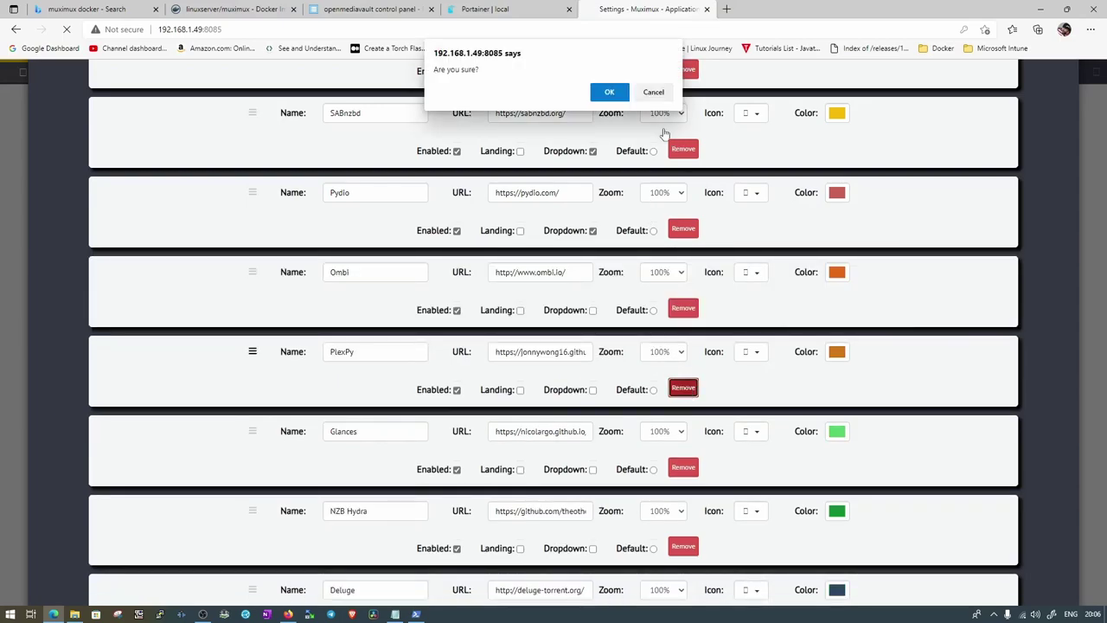
left_click(609, 92)
Remove the Plex, SickBeard and RuTorrent entries from the Muximux settings
left_click(692, 333)
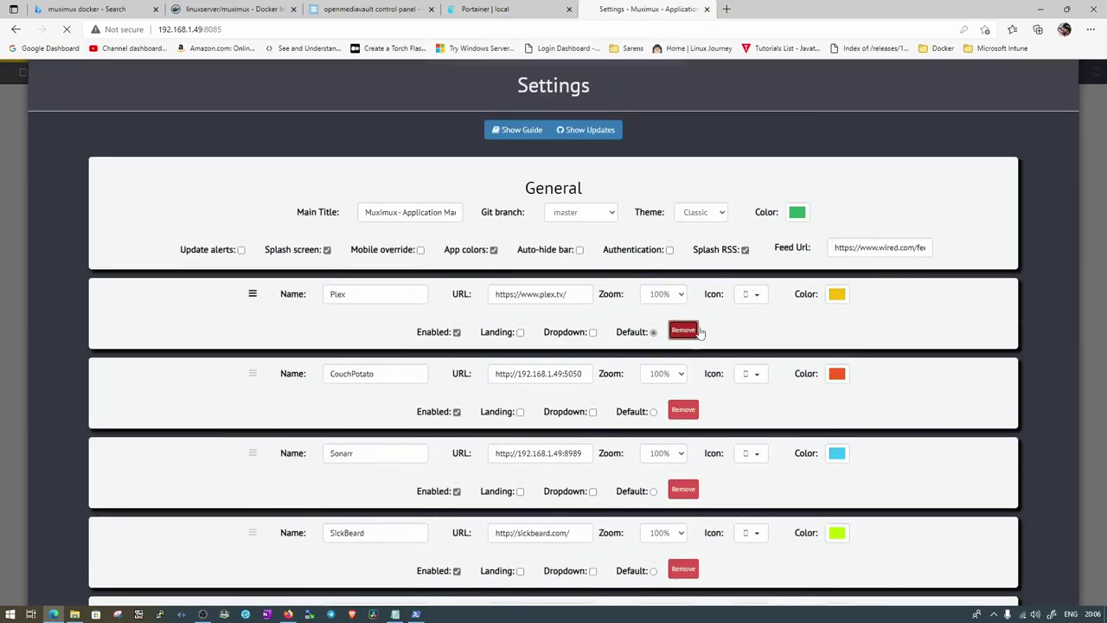
left_click(603, 92)
left_click(696, 485)
left_click(684, 487)
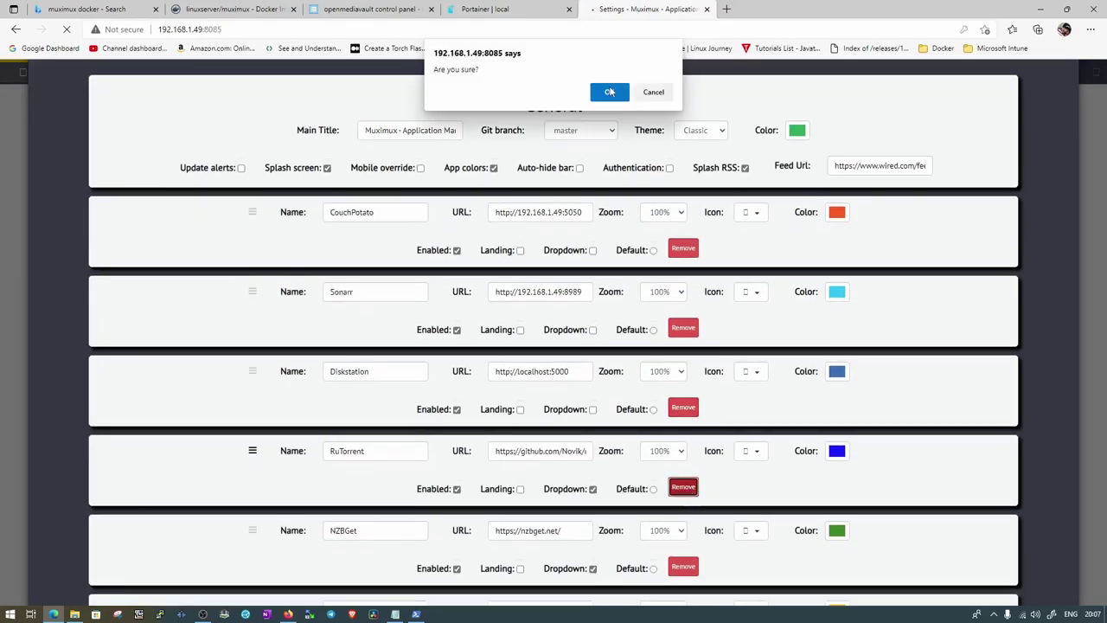
left_click(605, 92)
Remove the NZBGet, SABnzbd, NZB Hydra and Deluge entries, then save the Muximux settings and reload
scroll(605, 212, "down", 10)
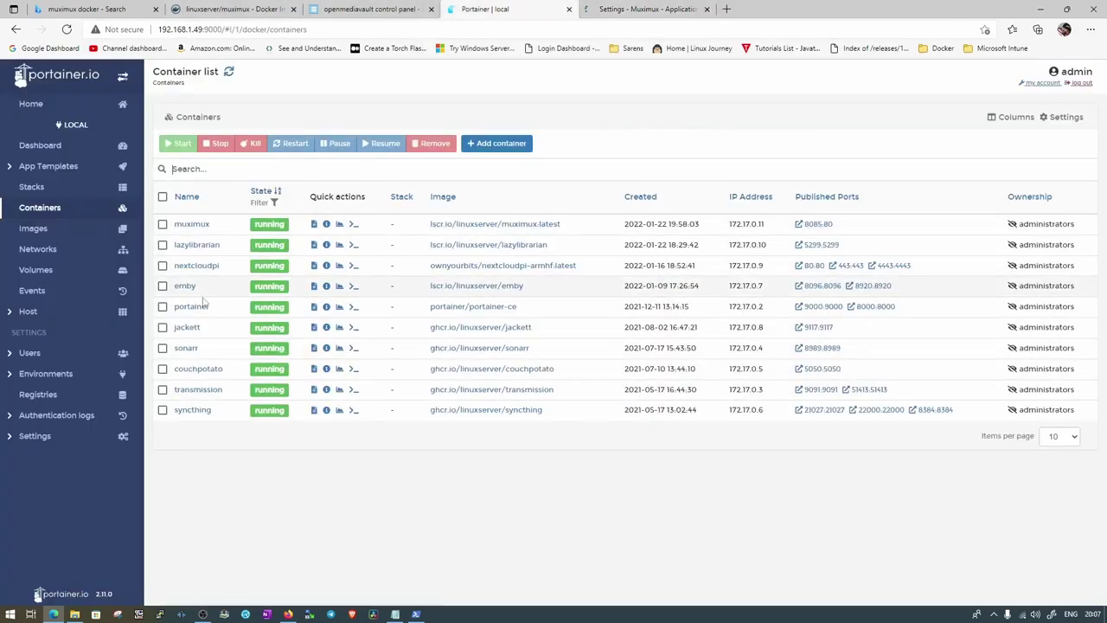
left_click(684, 397)
key("Return")
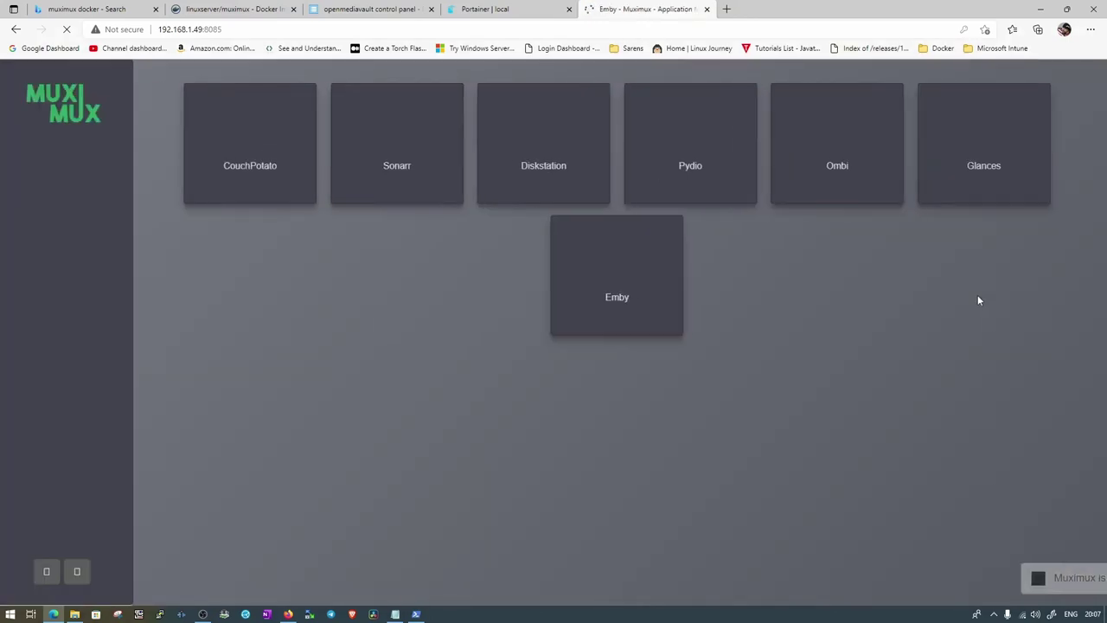
Open CouchPotato, Sonarr and Emby inside Muximux to check their embedded pages
left_click(262, 171)
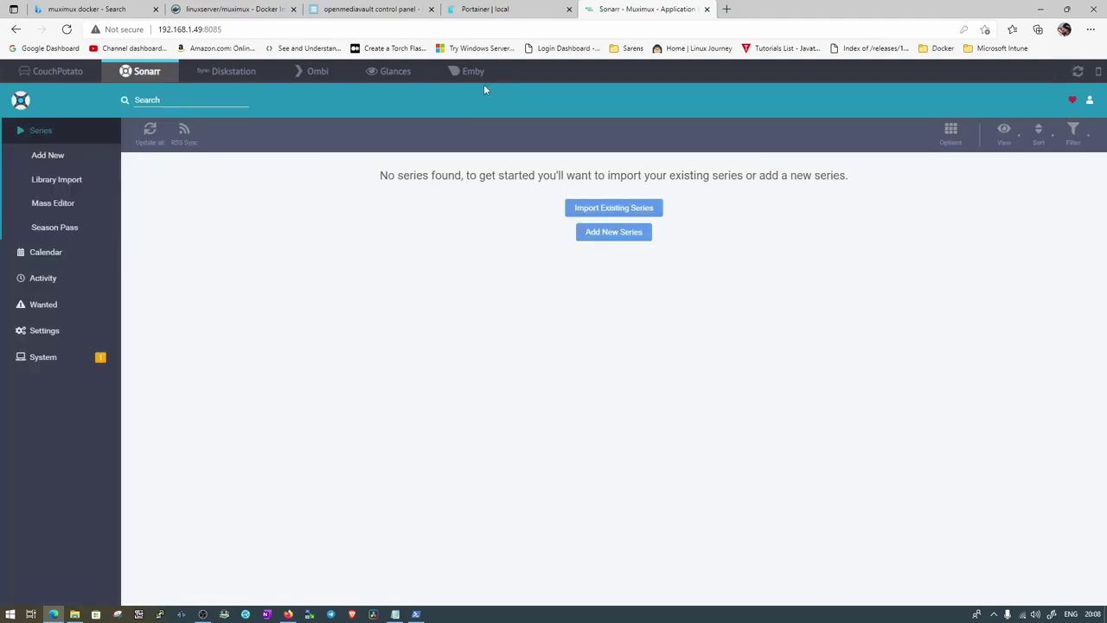
left_click(471, 75)
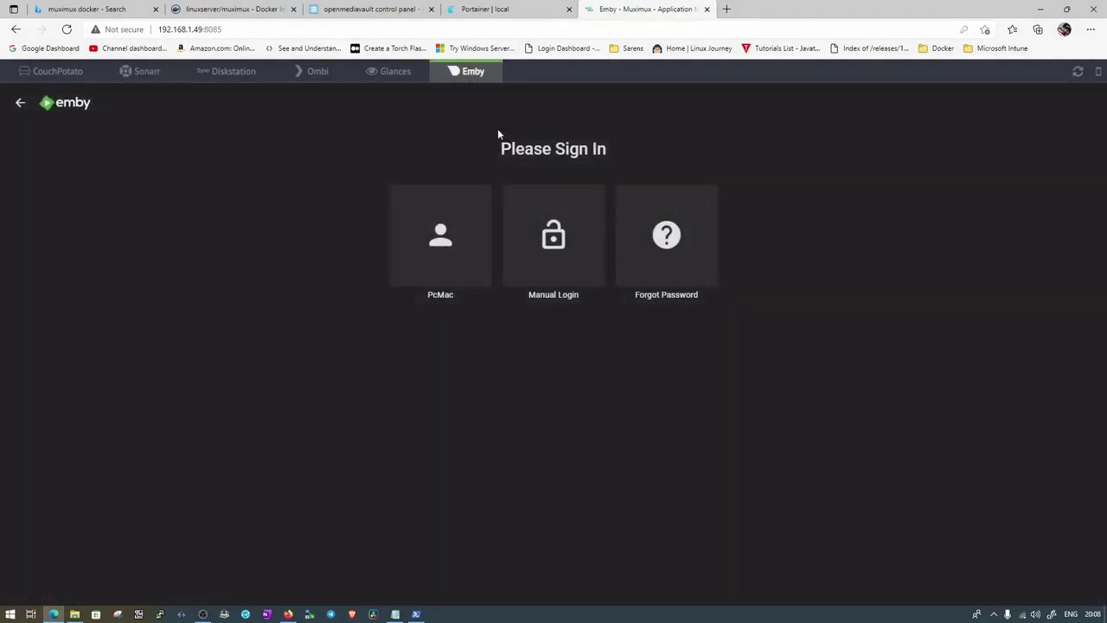